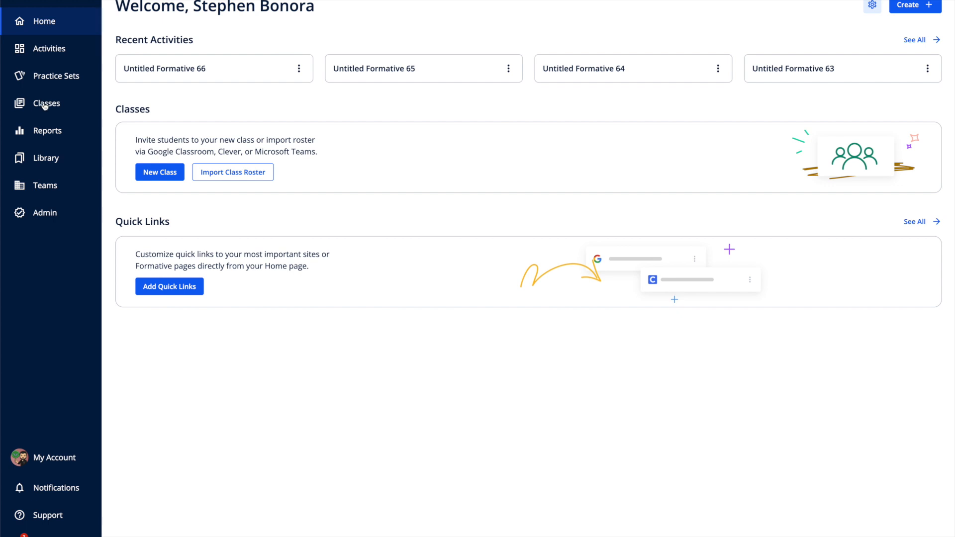
- Start a class roster import from Google Classroom and open the list of classes available to import
left_click(41, 105)
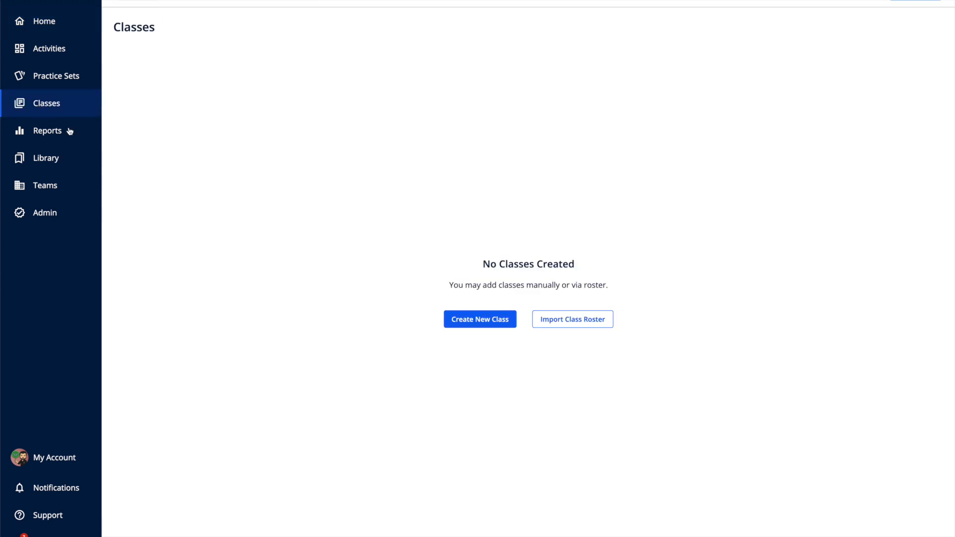
left_click(564, 324)
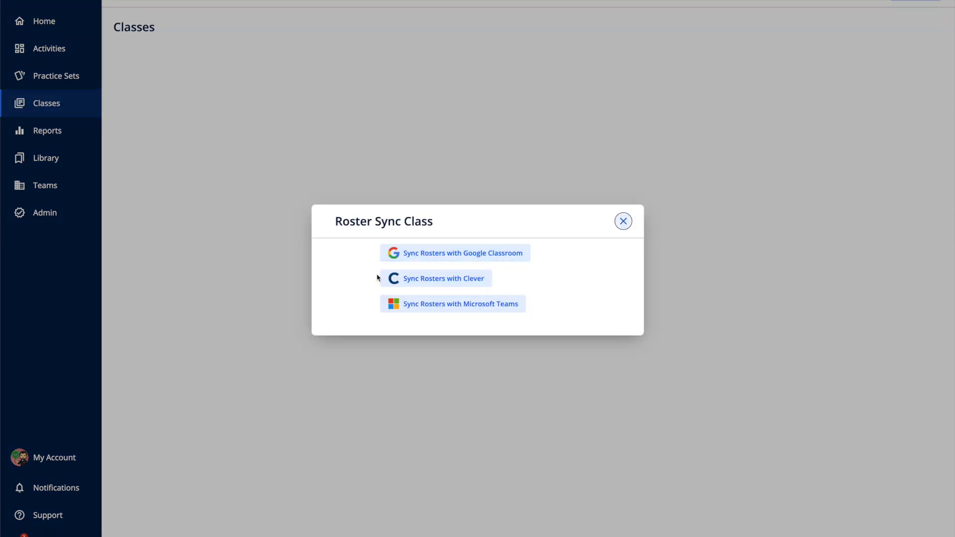
left_click(510, 258)
scroll(573, 348, "down", 10)
left_click(641, 367)
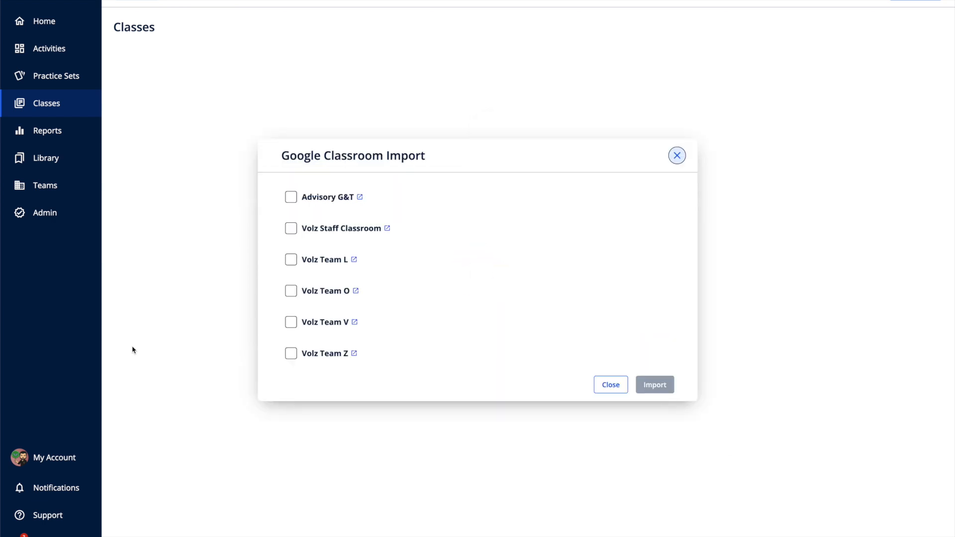
- Import the Advisory G&T class from Google Classroom with its students and co-teacher, and close the import summary
left_click(291, 197)
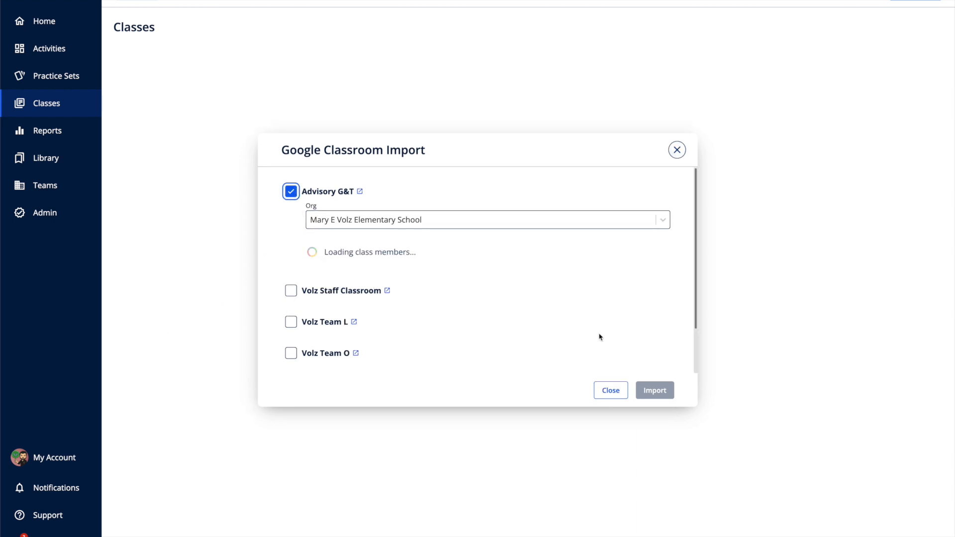
scroll(429, 347, "down", 15)
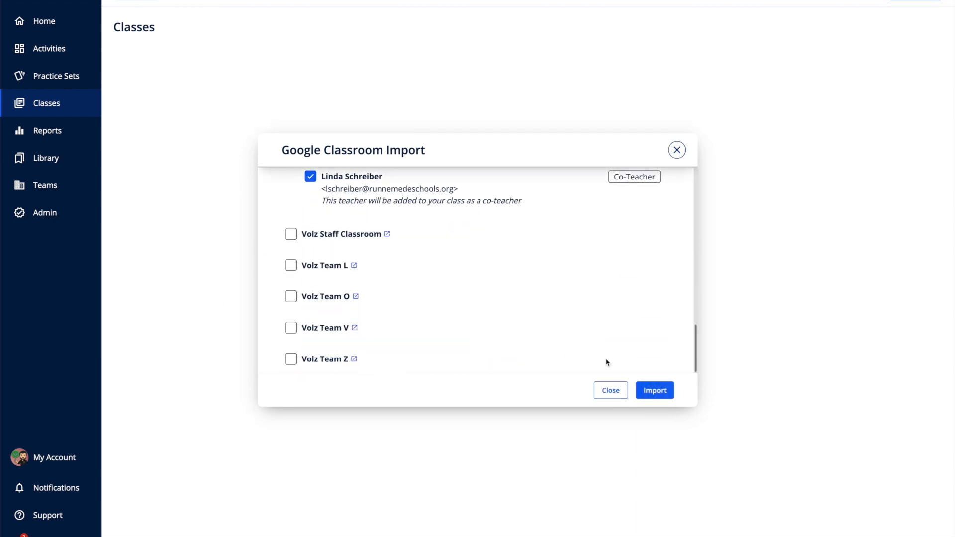
left_click(654, 390)
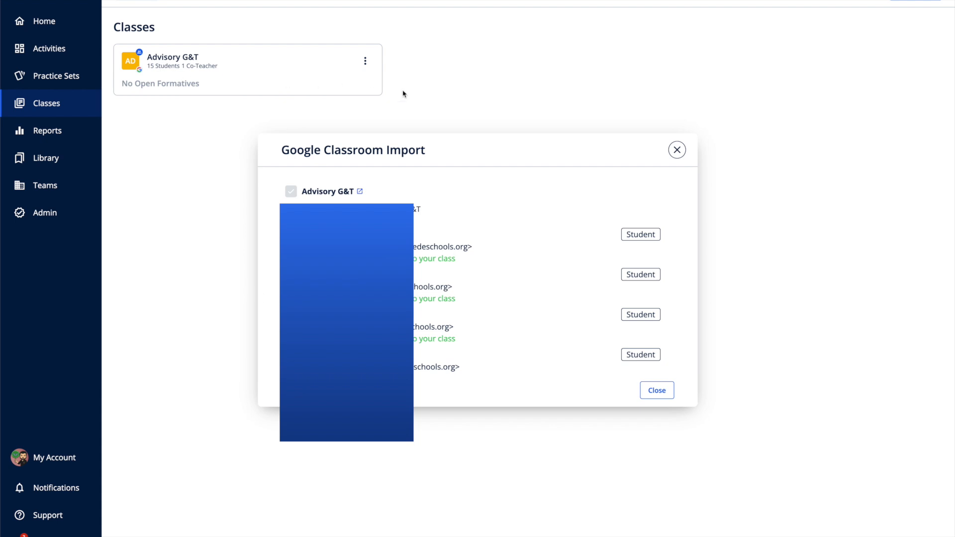
left_click(656, 390)
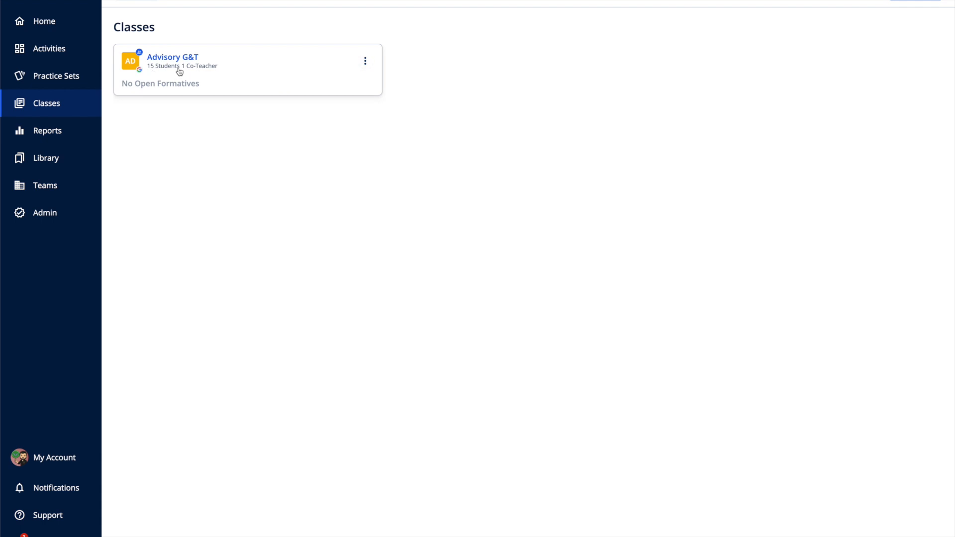
left_click(366, 62)
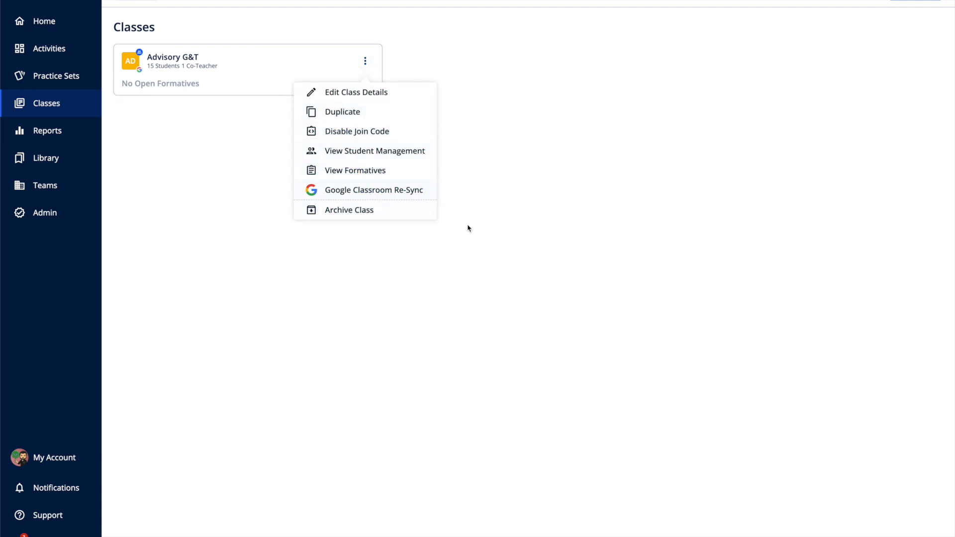
left_click(147, 177)
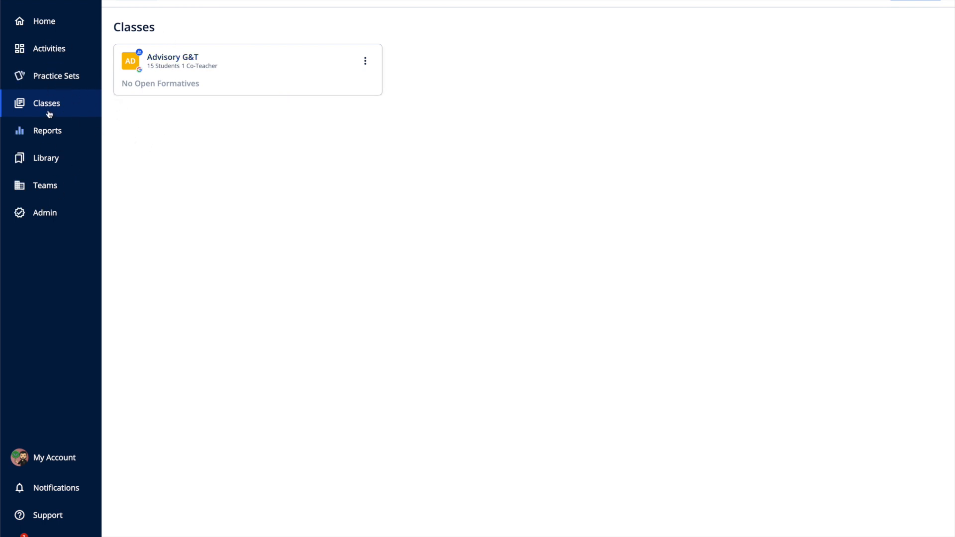
- Set up a student-paced assignment of Untitled Formative 66 for Advisory G&T using the Homework quick start
left_click(59, 21)
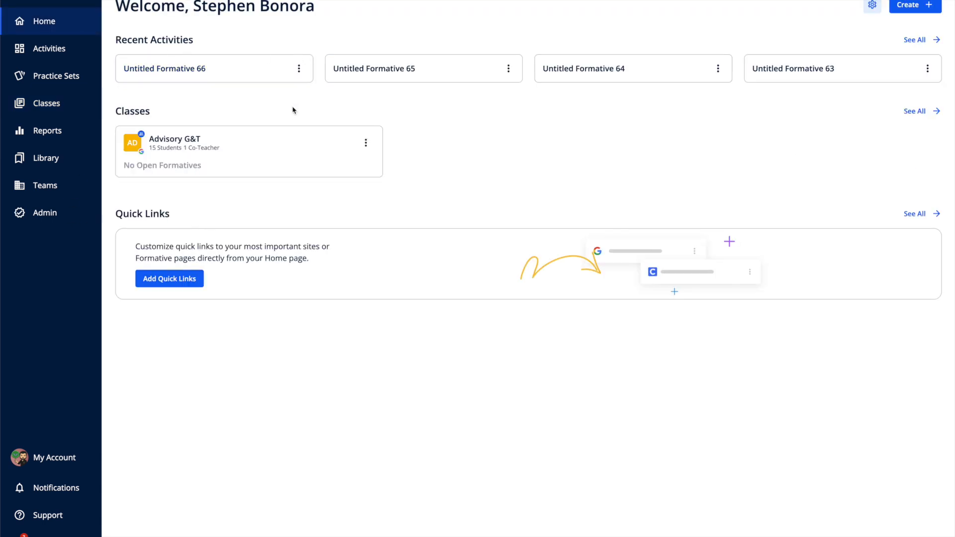
left_click(298, 70)
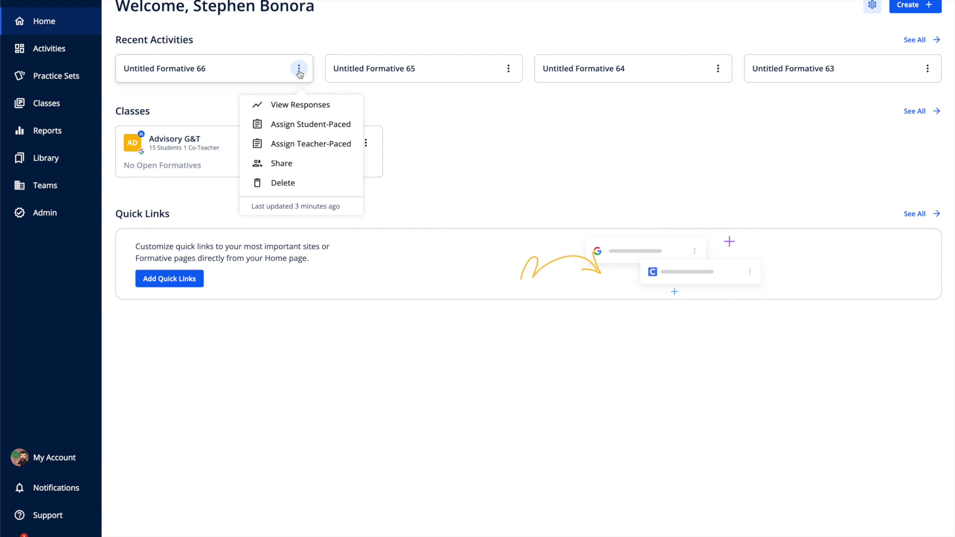
left_click(296, 125)
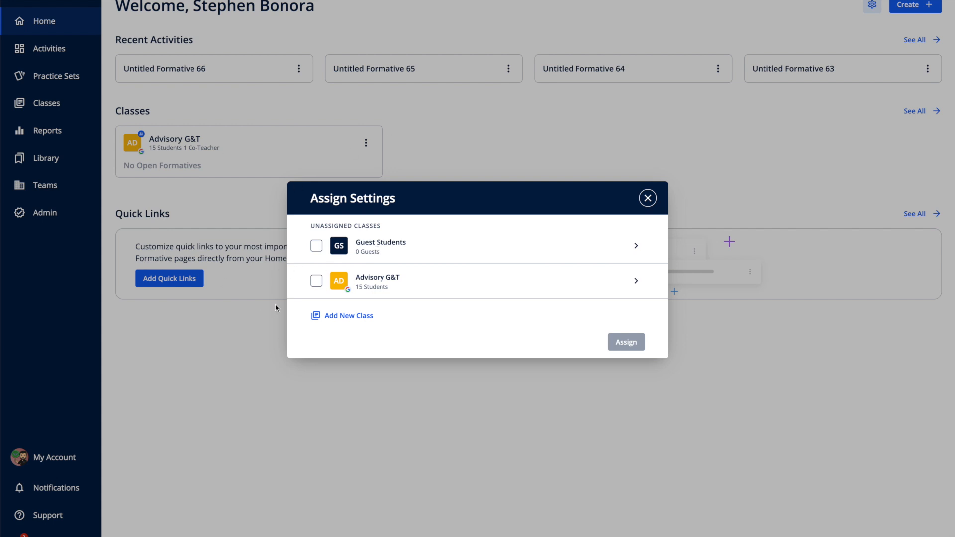
left_click(316, 281)
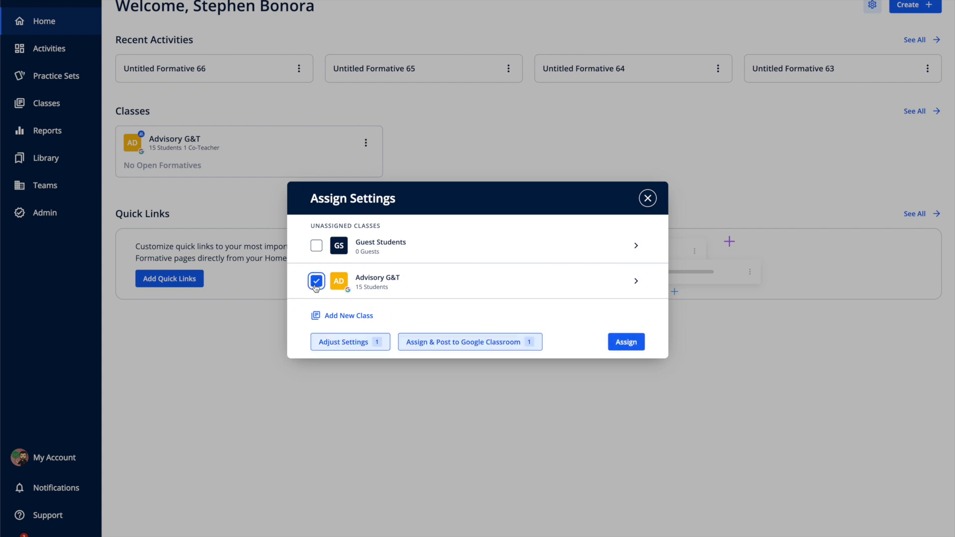
left_click(369, 346)
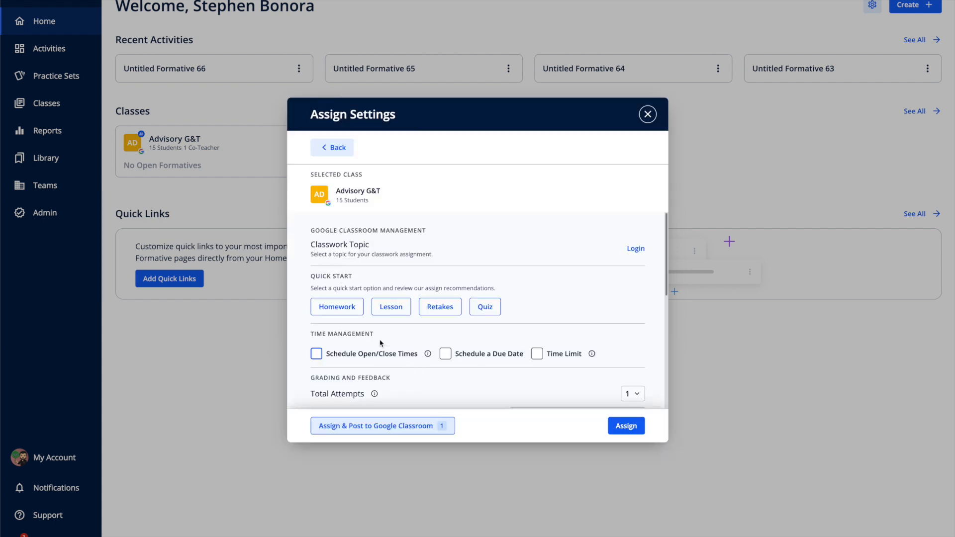
left_click(352, 311)
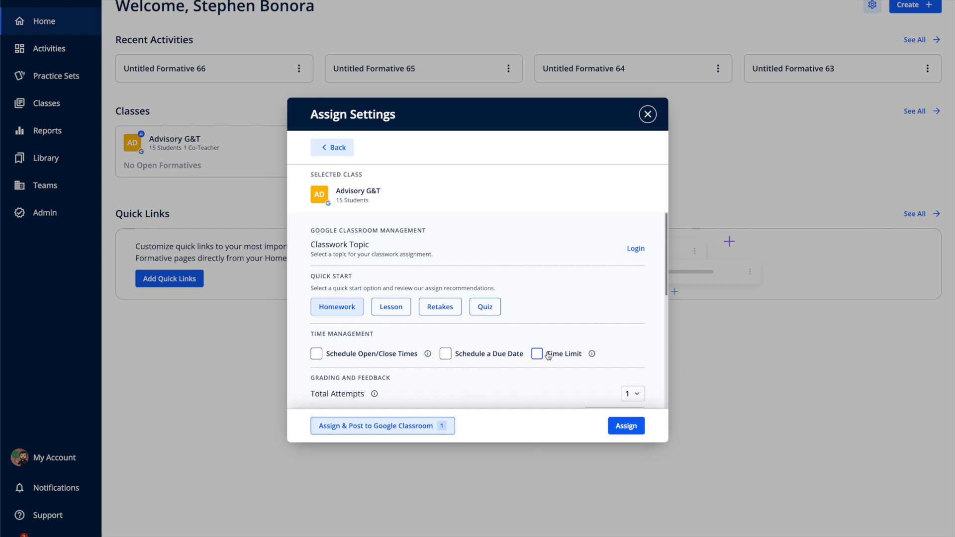
- Review the choices for total attempts and after submission, and set Return Correct Answers to After Student Submits
scroll(467, 372, "down", 3)
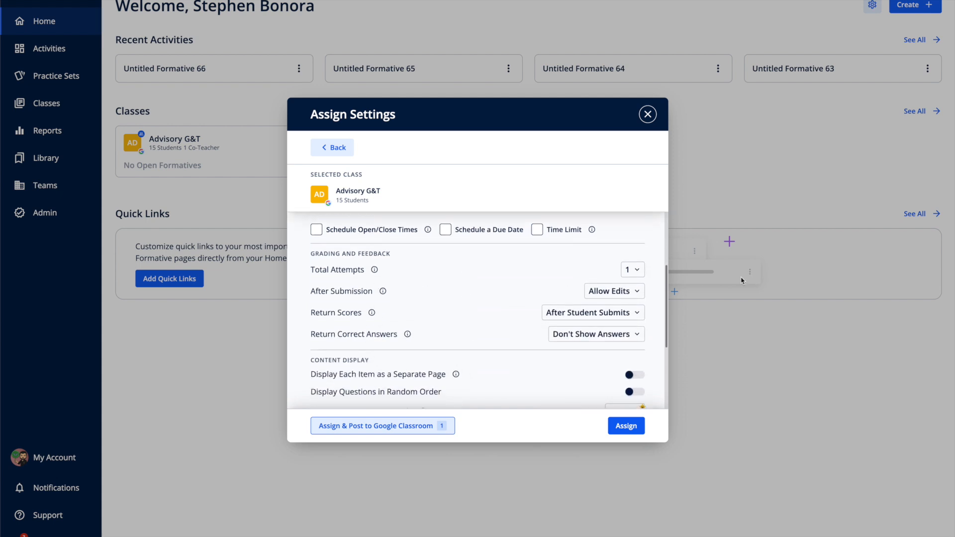
left_click(633, 270)
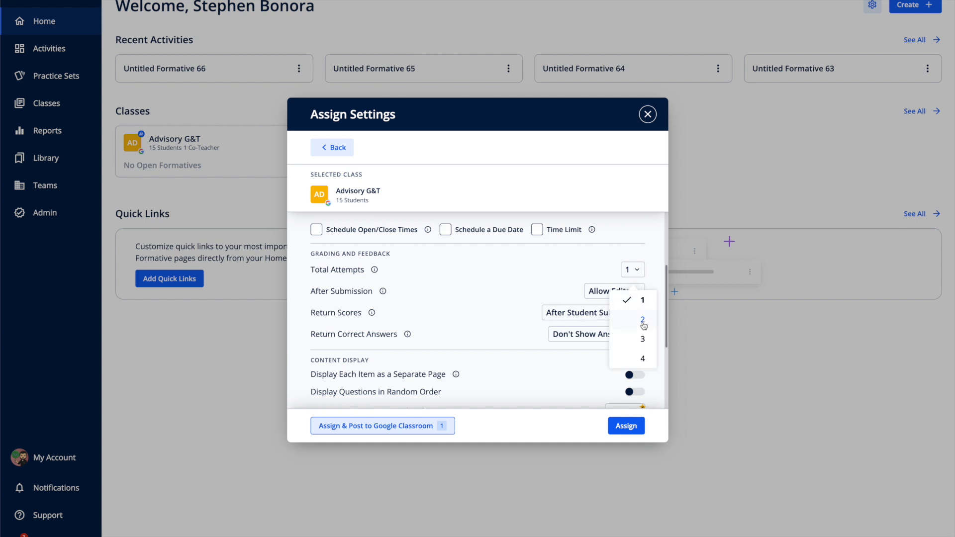
left_click(538, 271)
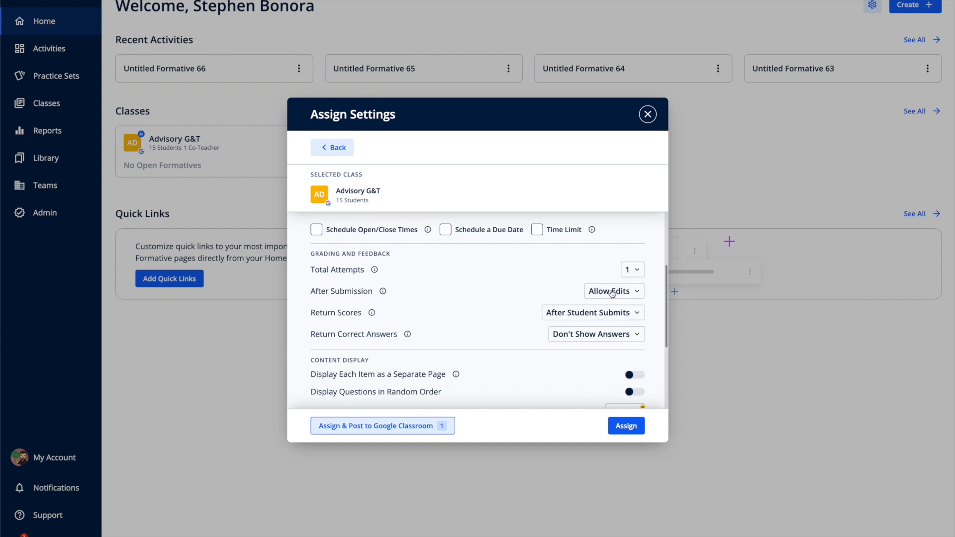
left_click(611, 292)
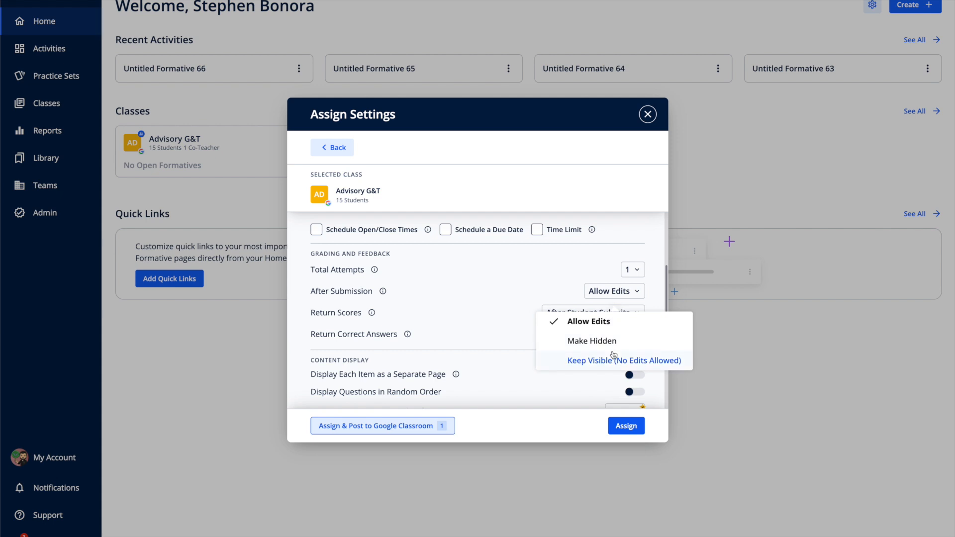
left_click(603, 198)
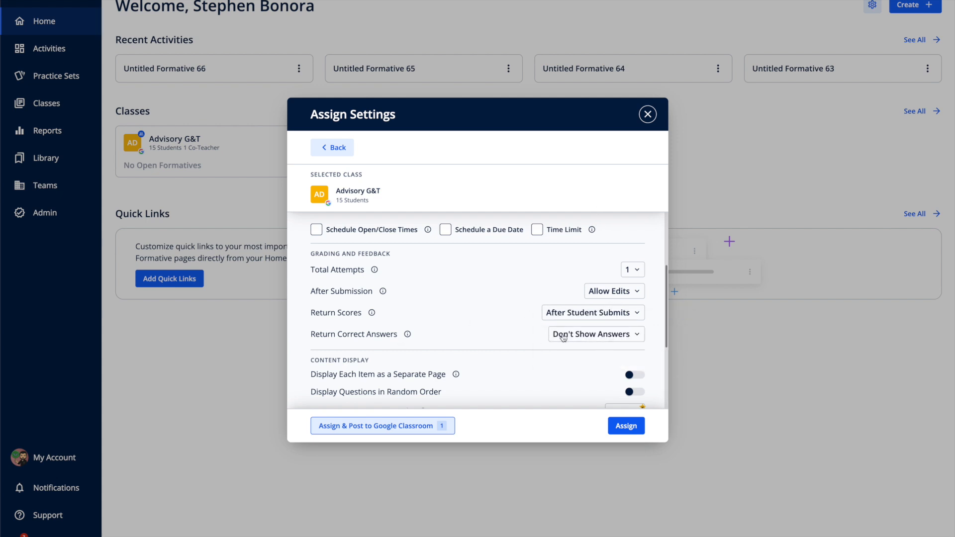
left_click(600, 336)
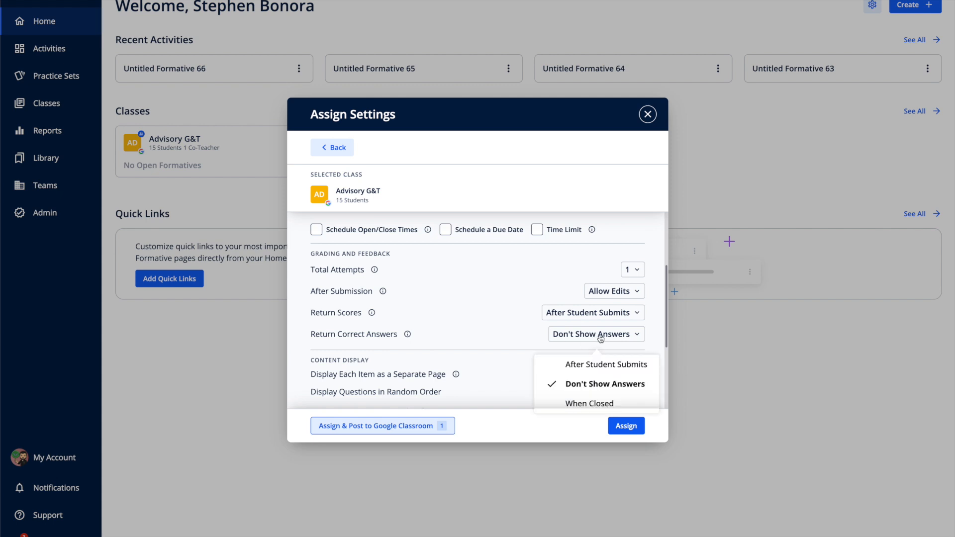
left_click(581, 367)
- Examine the assignment's content display settings, including what Secure Exam Browser Mode offers
scroll(574, 372, "down", 2)
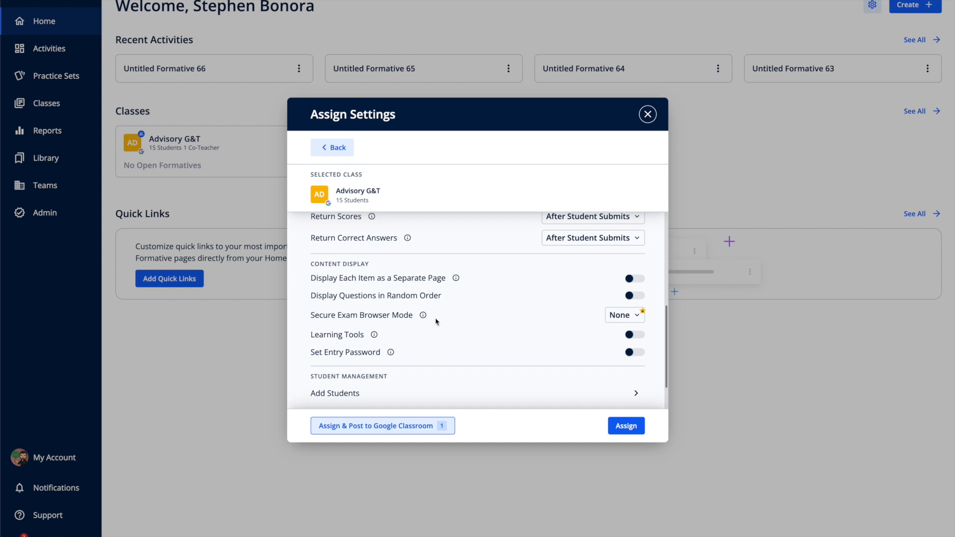
left_click(636, 318)
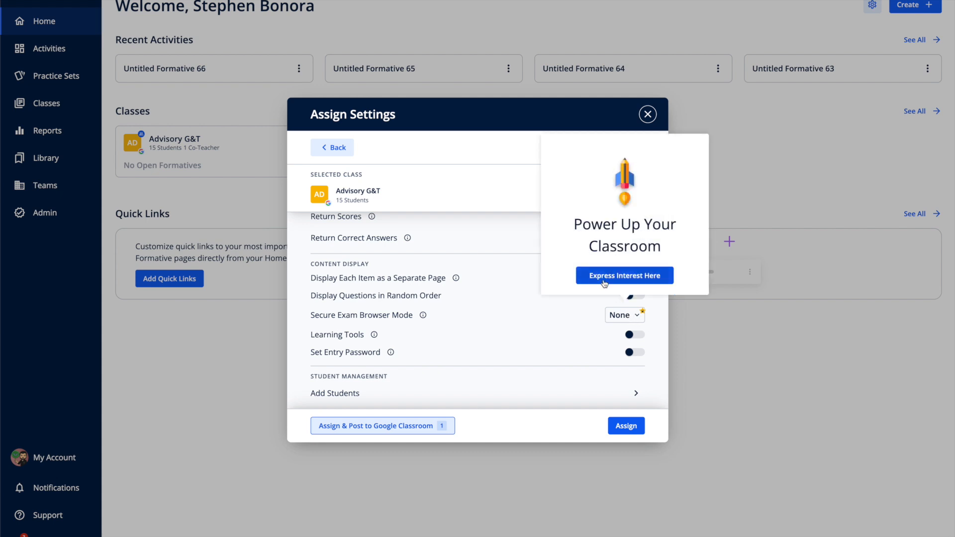
left_click(630, 319)
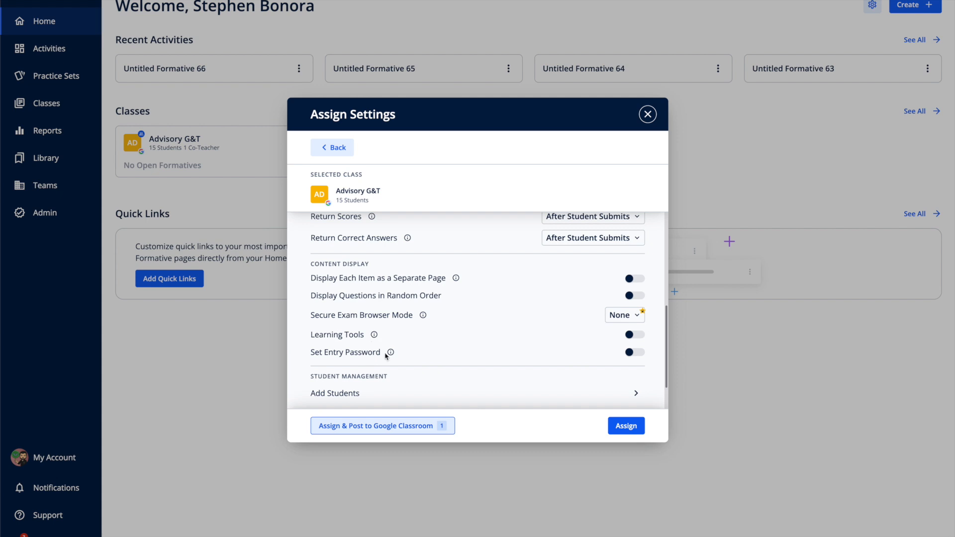
scroll(515, 368, "down", 1)
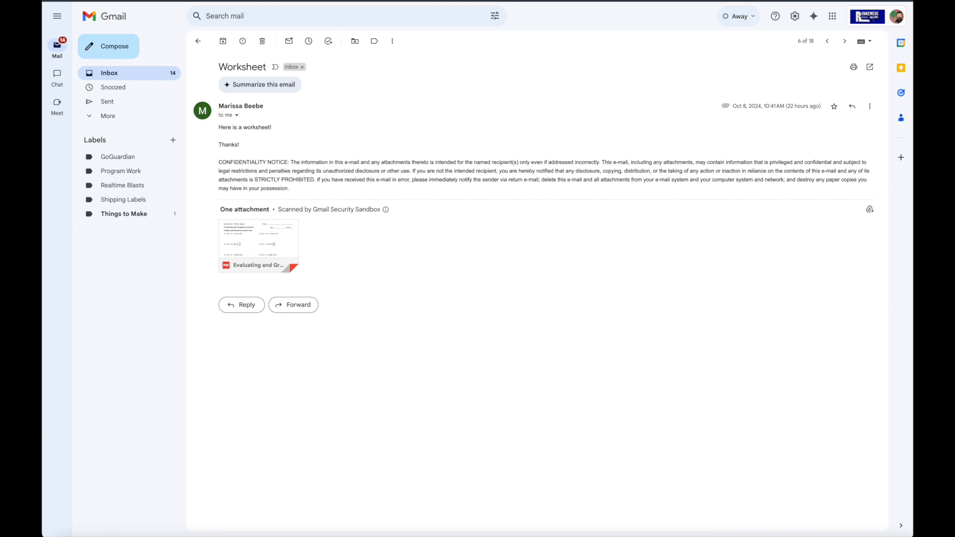
- Search Google for "formative app" in a new browser tab and open Formative from its login result
key("ctrl+t")
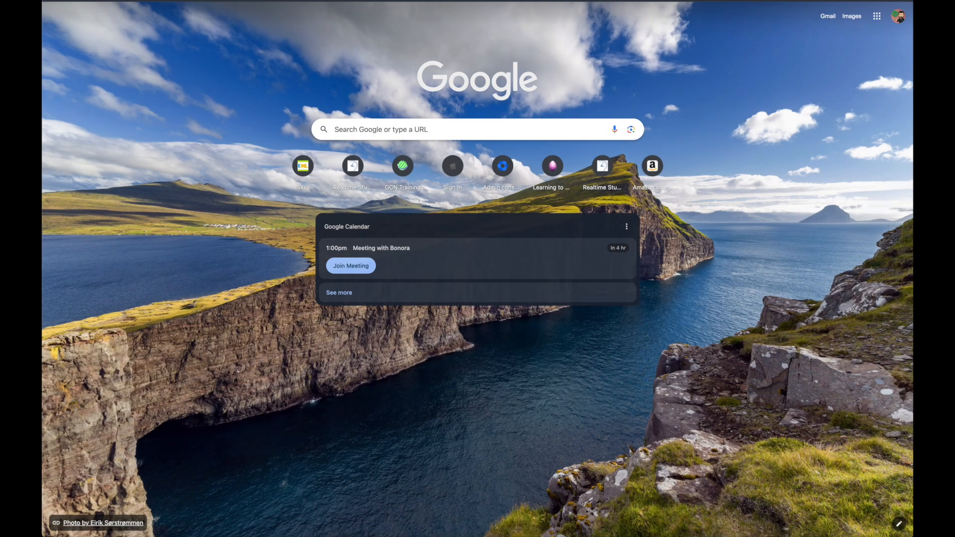
type("formative app")
key("Return")
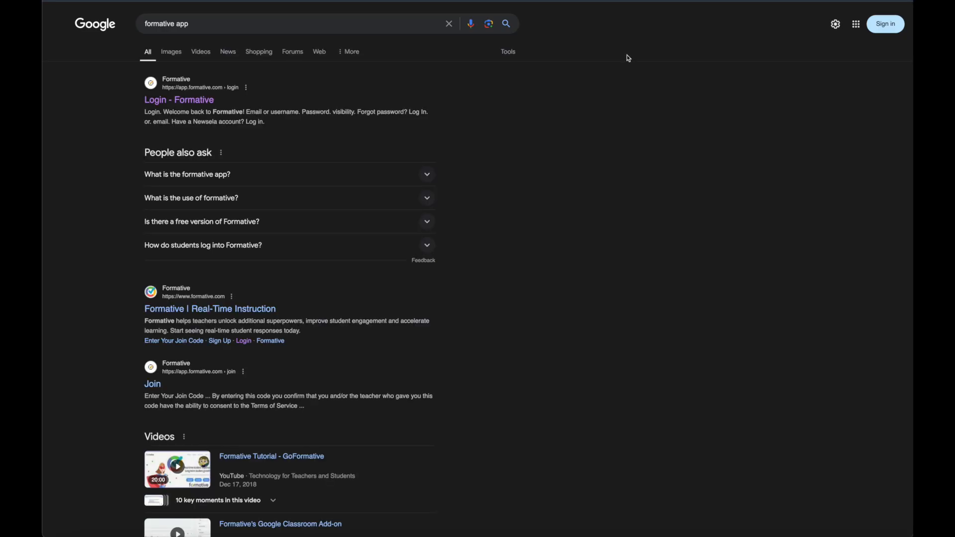
left_click(202, 102)
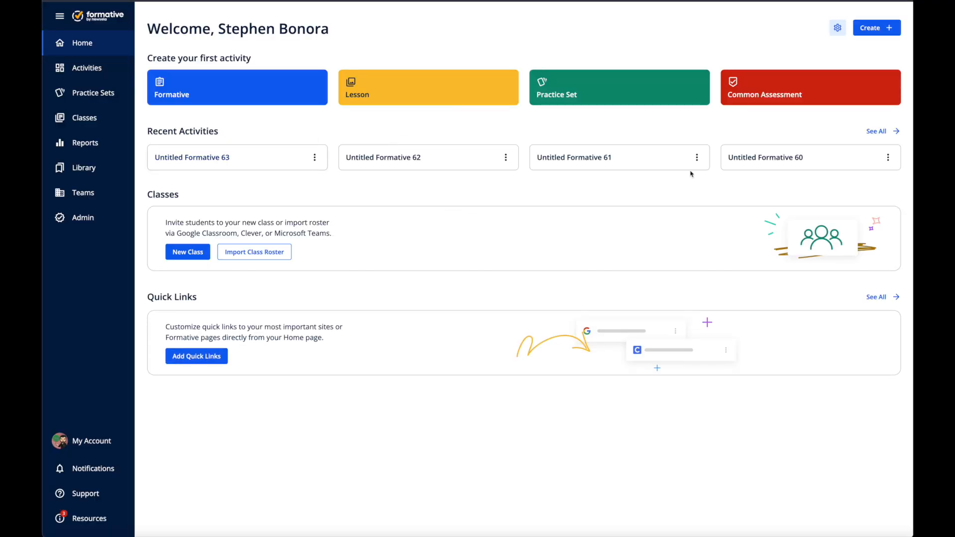
- Create a formative from uploaded content, adding all four pages of the Evaluating and Graphing Functions PDF worksheet as images
left_click(876, 28)
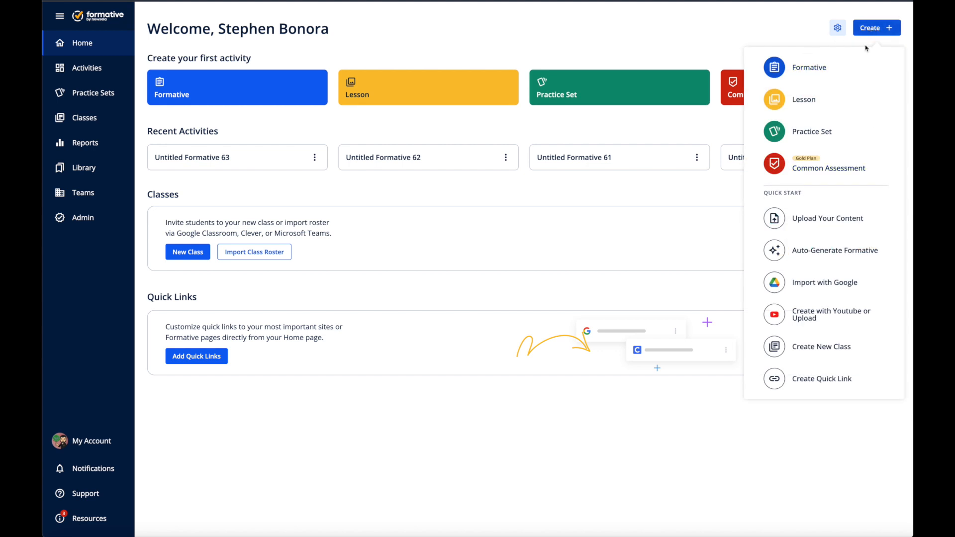
left_click(832, 222)
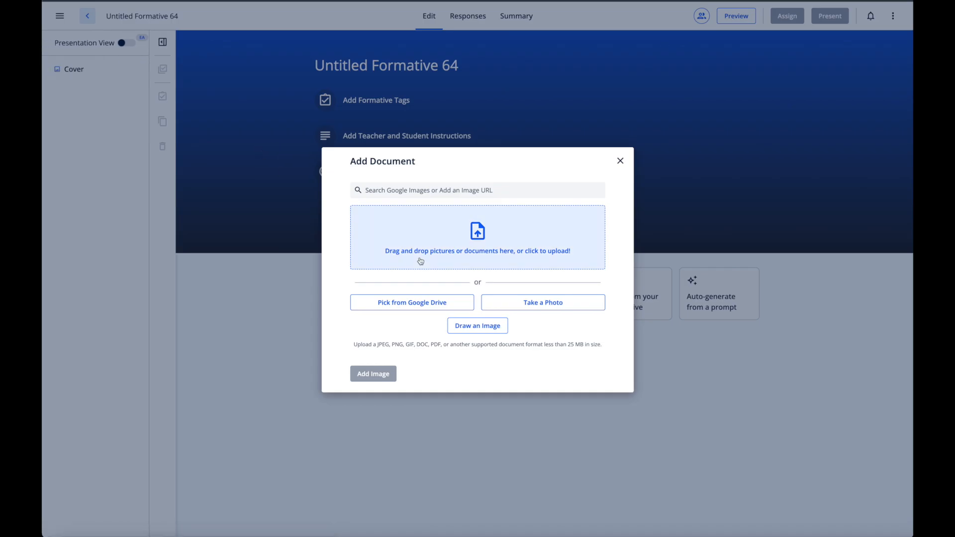
left_click_drag(795, 50, 495, 242)
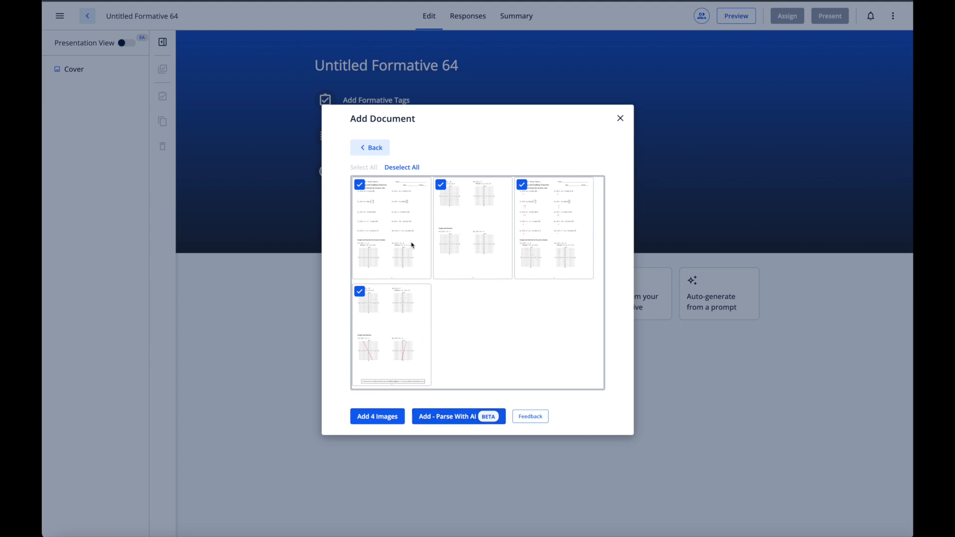
left_click(368, 422)
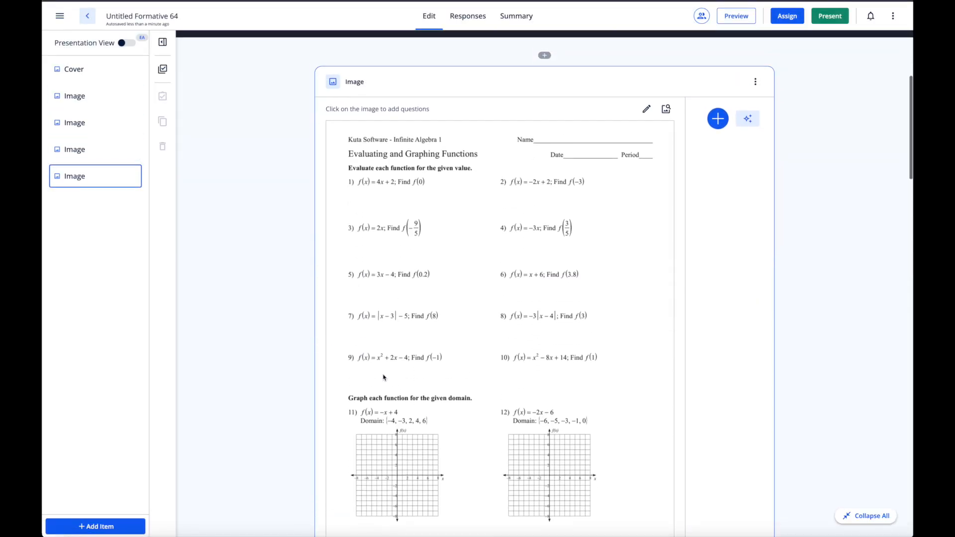
- Look through the imported worksheet pages in the formative, from the function evaluation problems to the graphing problems
scroll(381, 377, "up", 4)
scroll(381, 378, "down", 2)
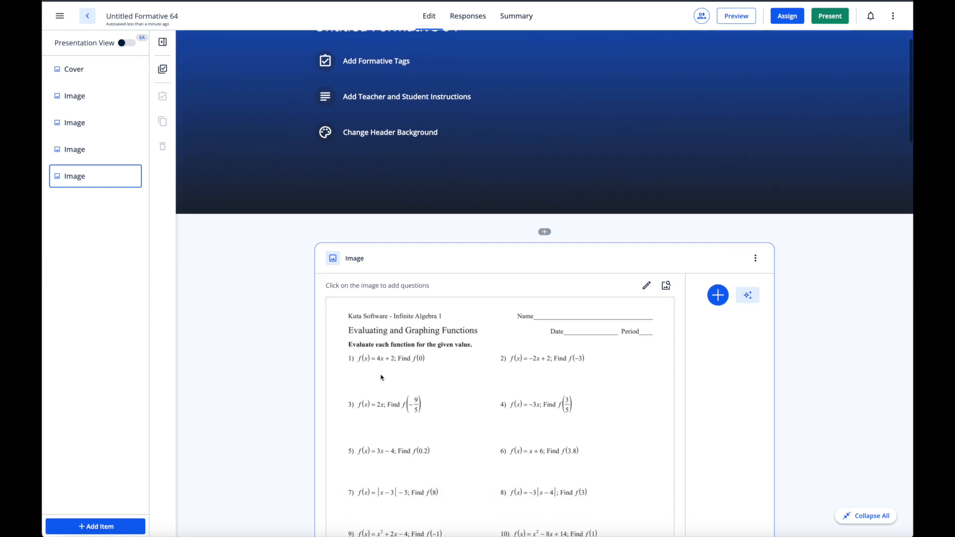
scroll(381, 378, "down", 10)
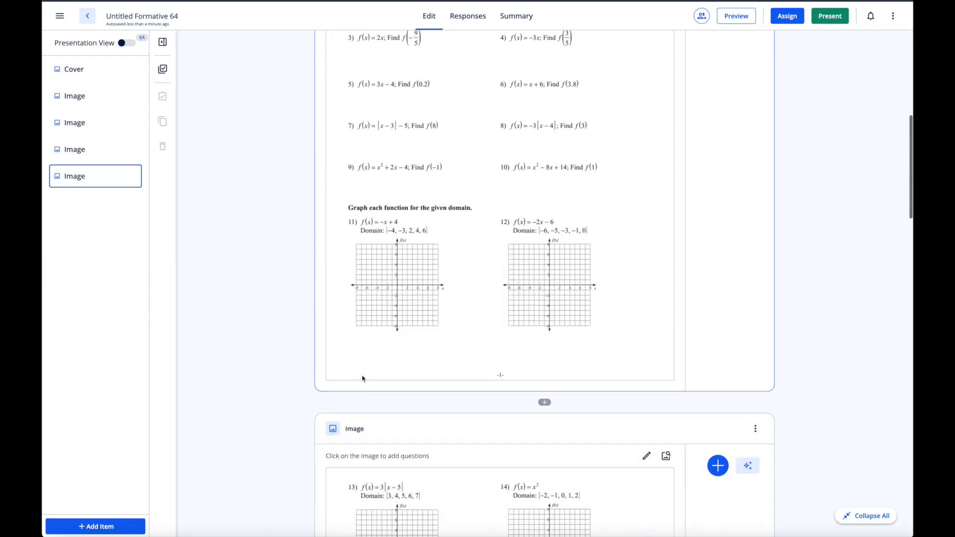
scroll(362, 378, "down", 9)
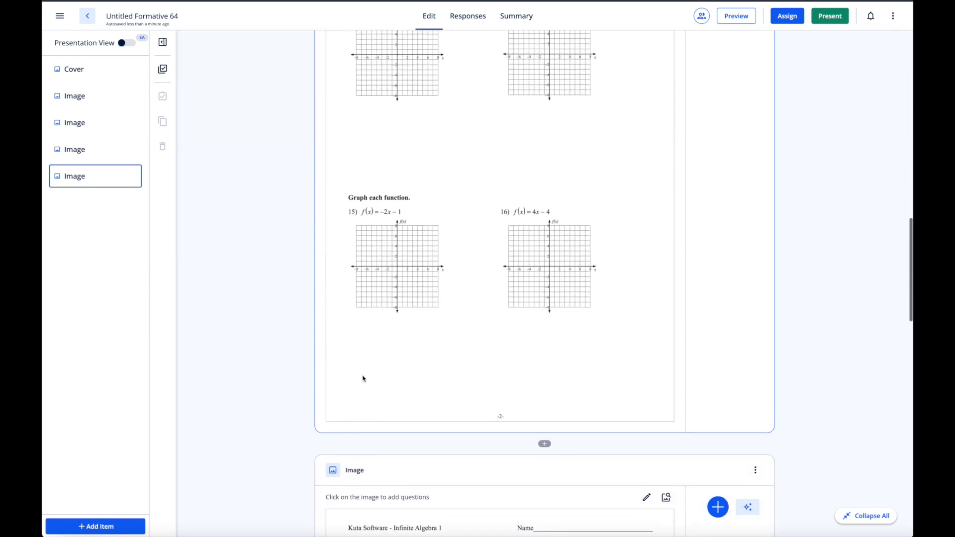
scroll(362, 379, "up", 20)
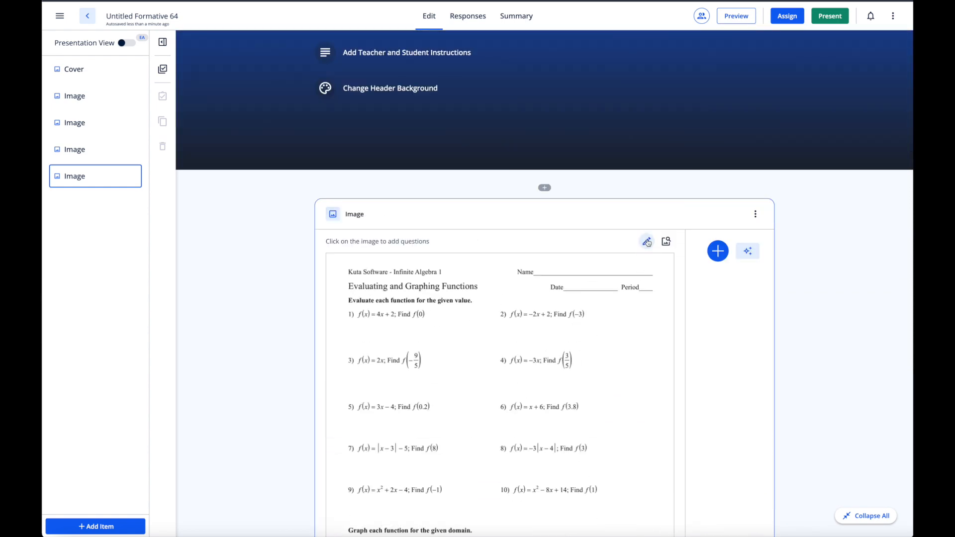
scroll(400, 378, "down", 3)
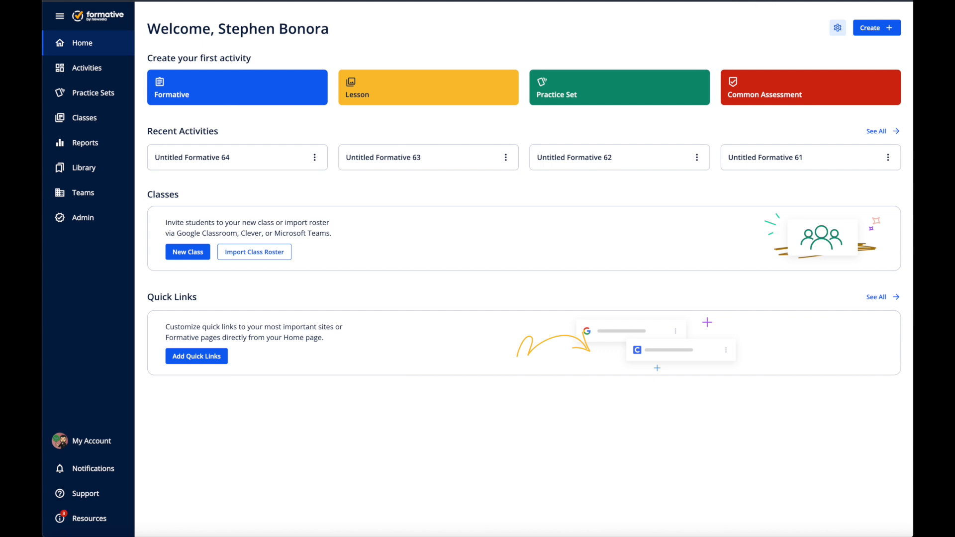
- Create a formative from uploaded content, adding all six pages of the English Vocabulary Test PDF with AI parsing and removing the PDF
left_click(871, 1)
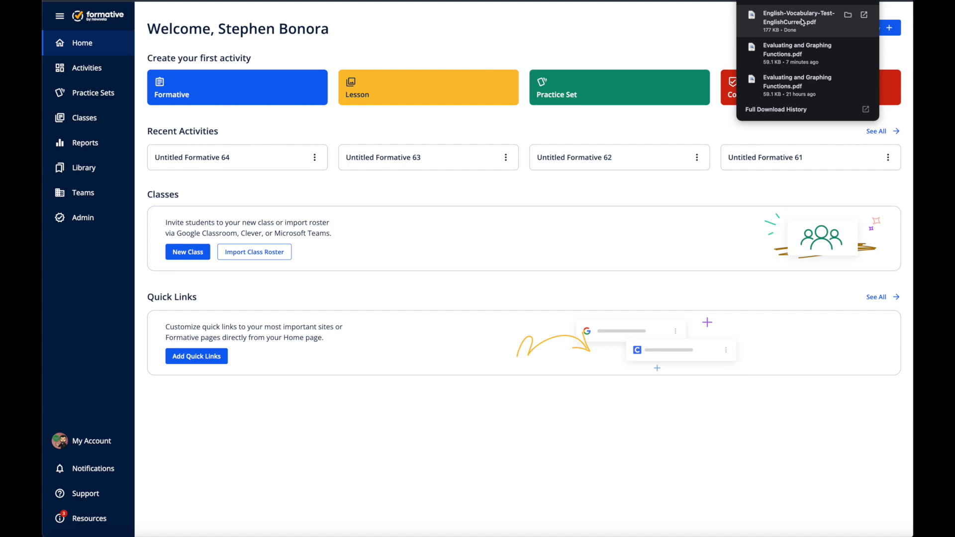
left_click(688, 41)
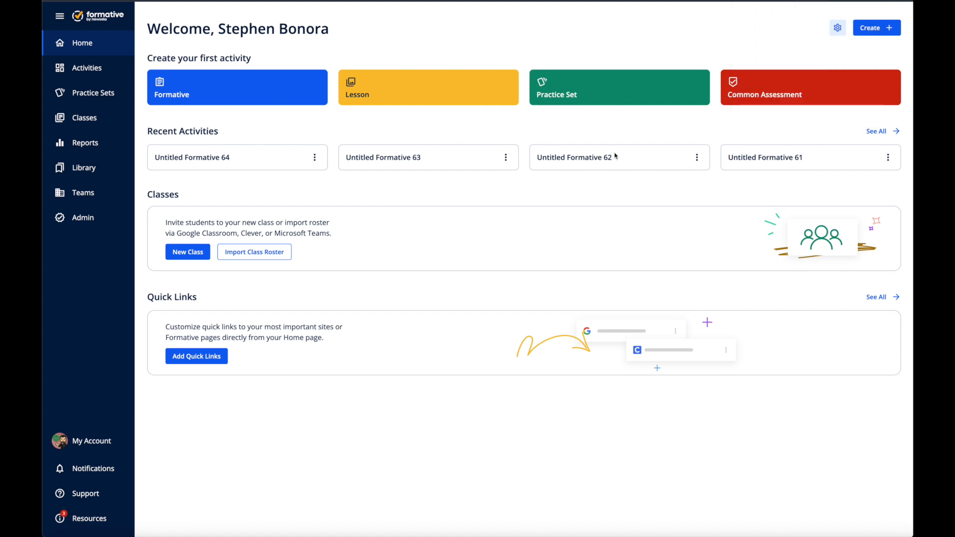
left_click(868, 33)
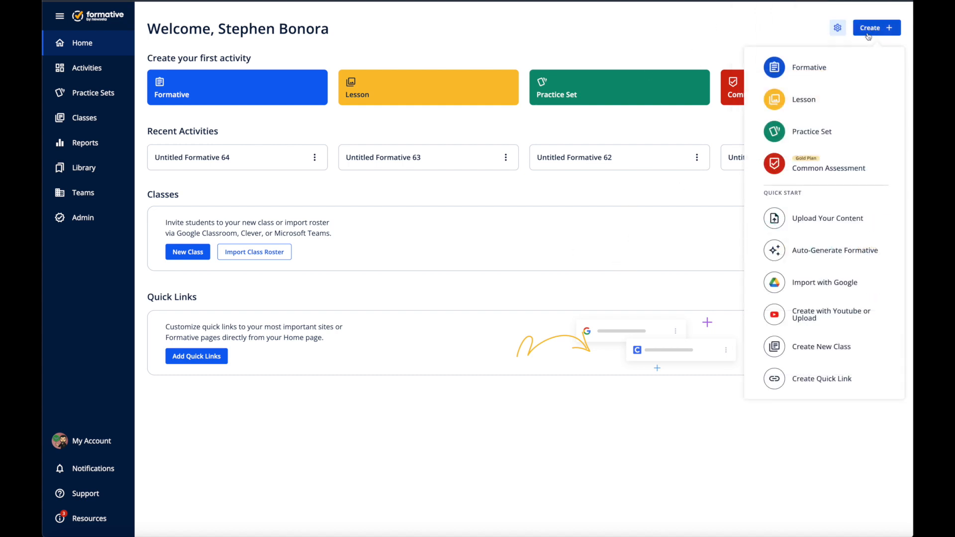
left_click(804, 220)
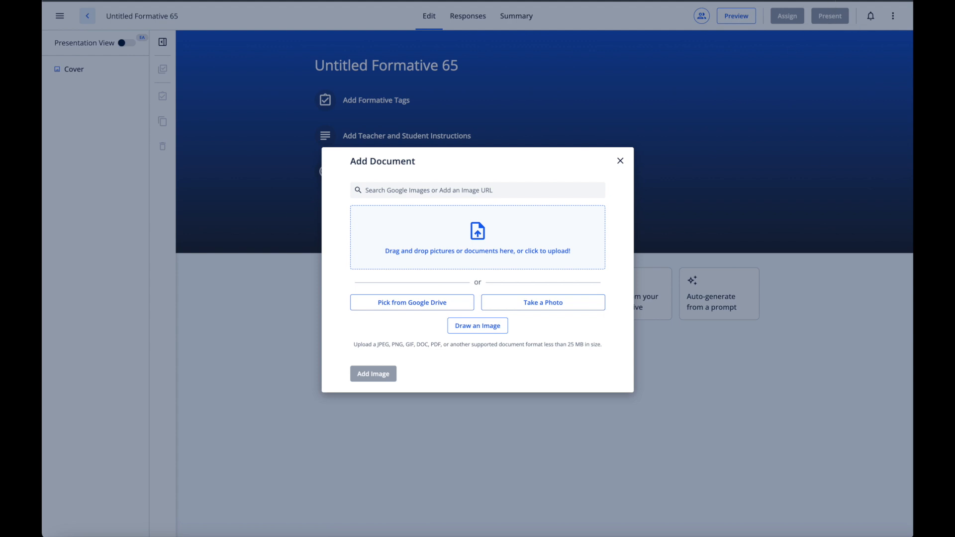
left_click_drag(804, 21, 496, 243)
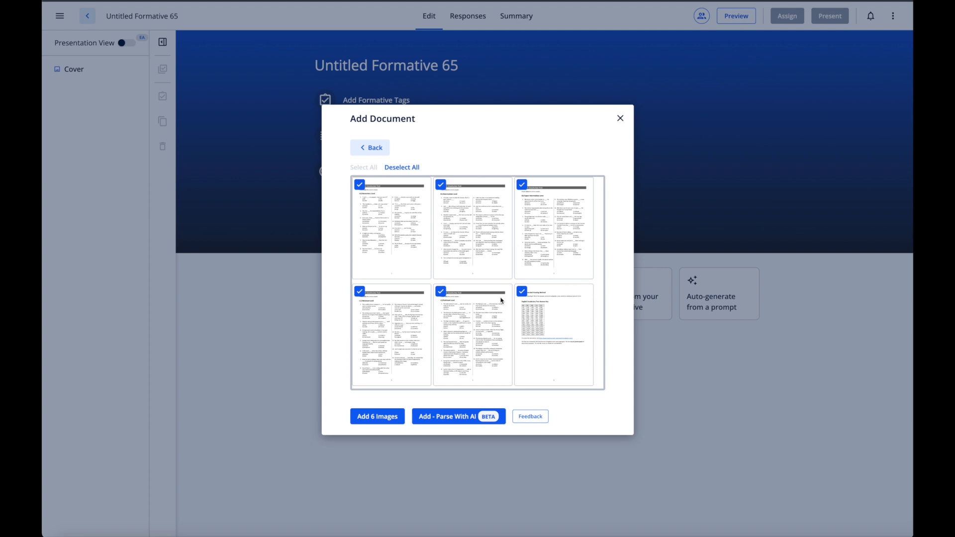
left_click(453, 419)
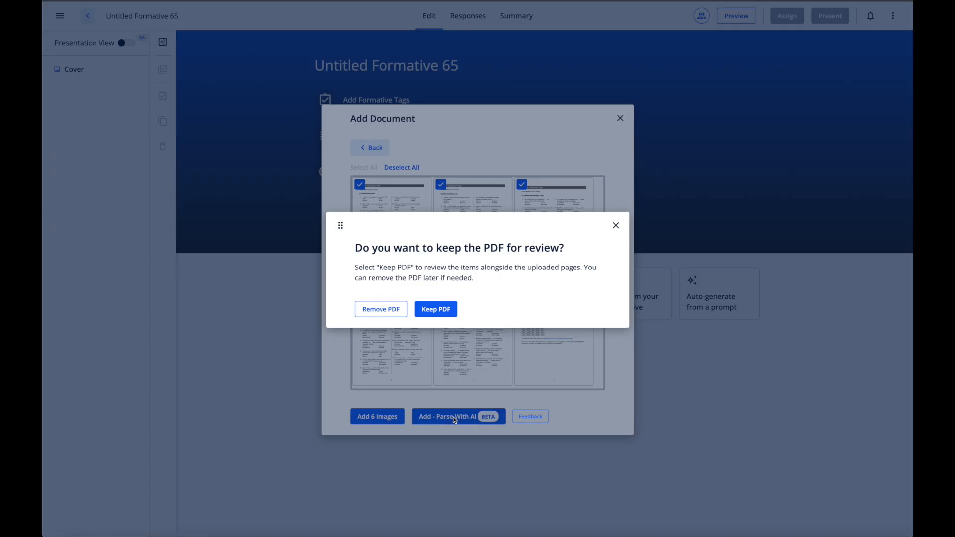
left_click(396, 309)
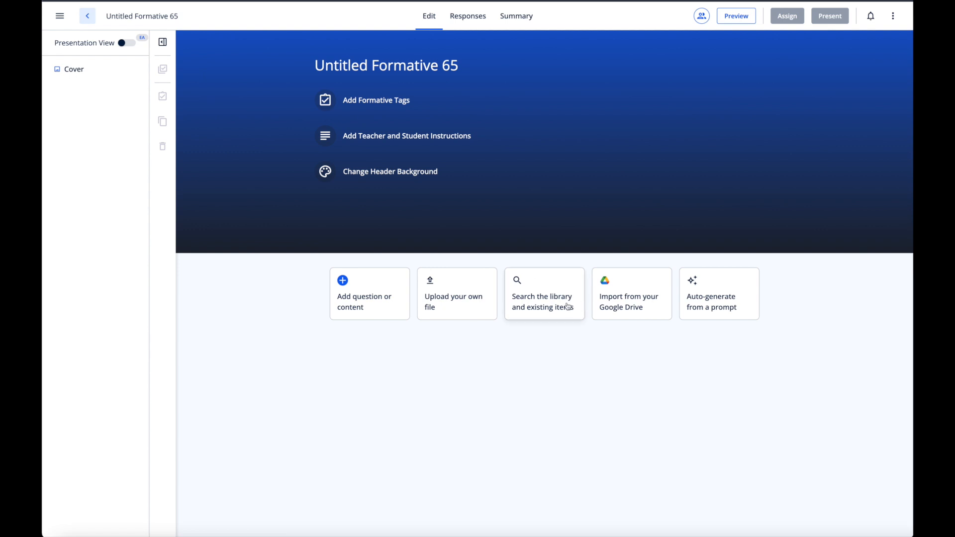
- Mark "find" as the correct answer to question 1, "I can't ___ my passport. Have you seen it?"
scroll(559, 305, "down", 1)
scroll(560, 306, "up", 1)
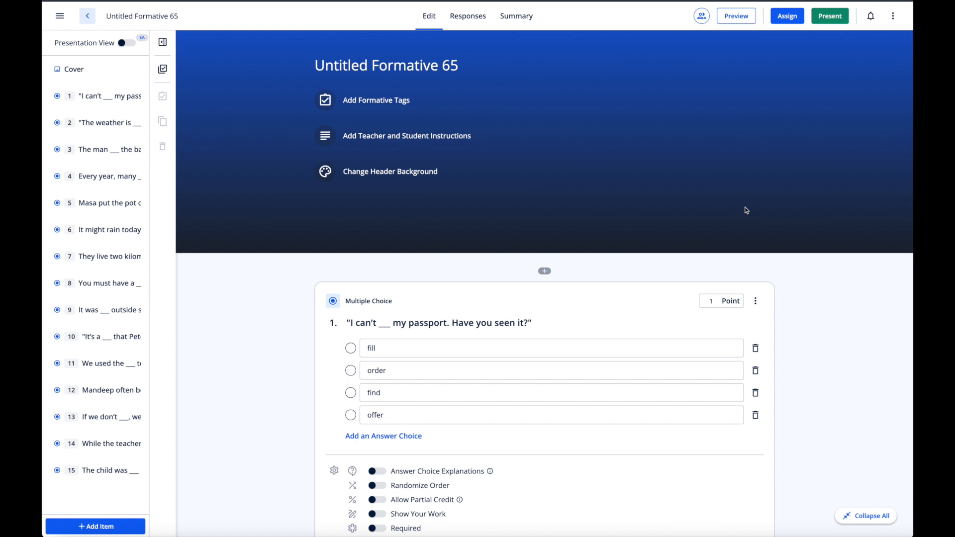
scroll(746, 210, "down", 4)
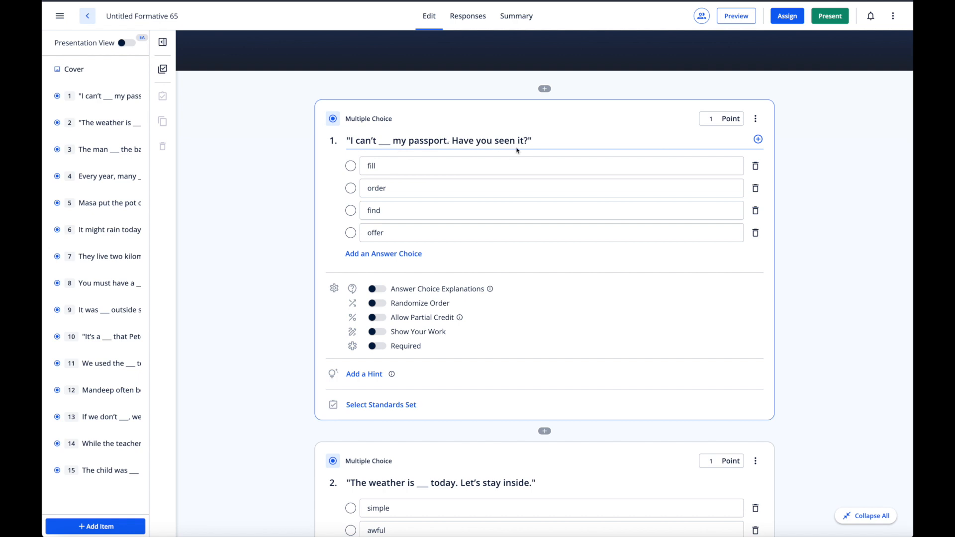
left_click(350, 211)
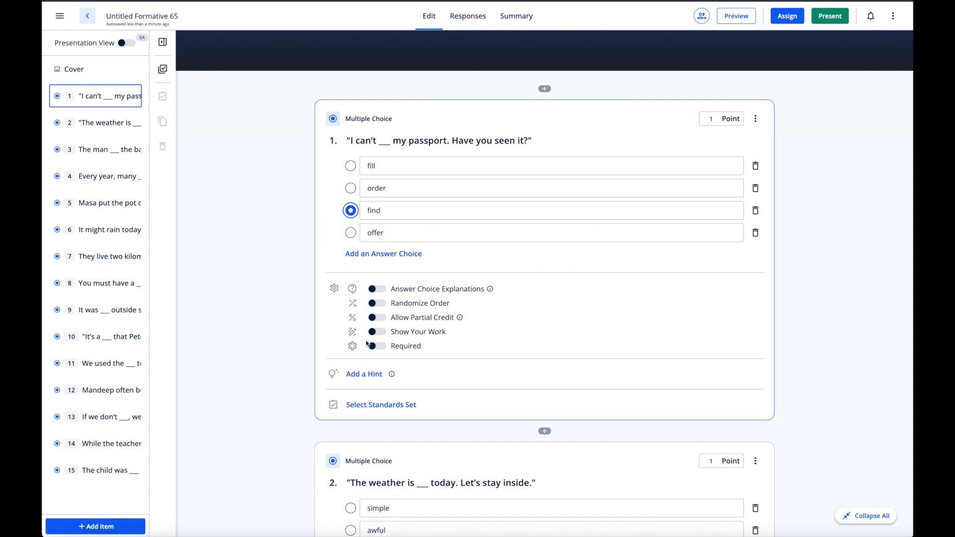
- Examine the remaining AI-parsed multiple-choice questions and their answer choices through to the end of the formative
scroll(356, 344, "down", 4)
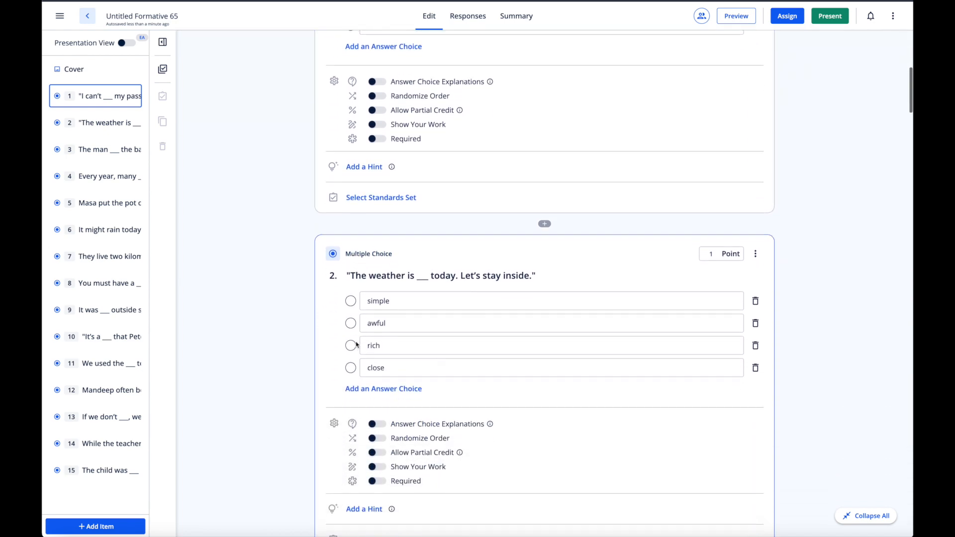
scroll(348, 326, "down", 9)
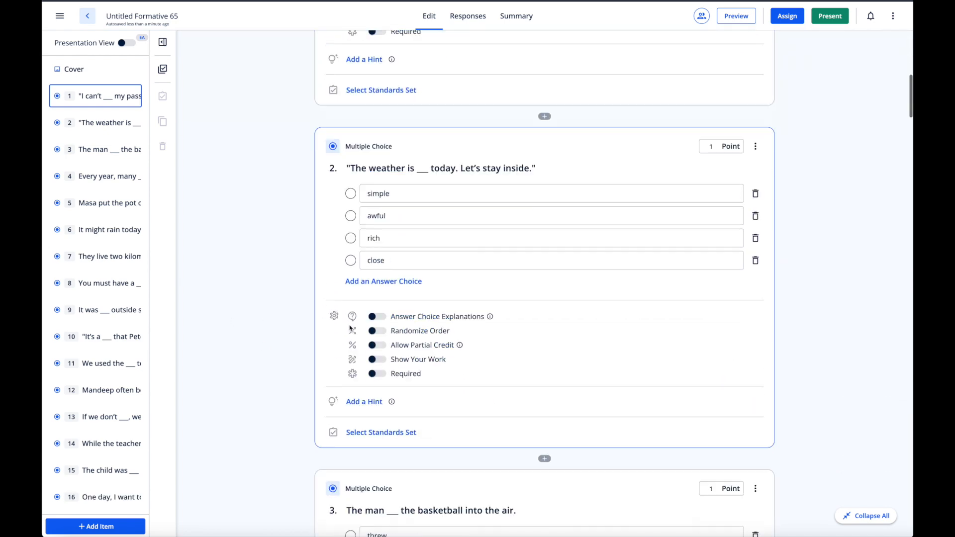
scroll(350, 328, "down", 20)
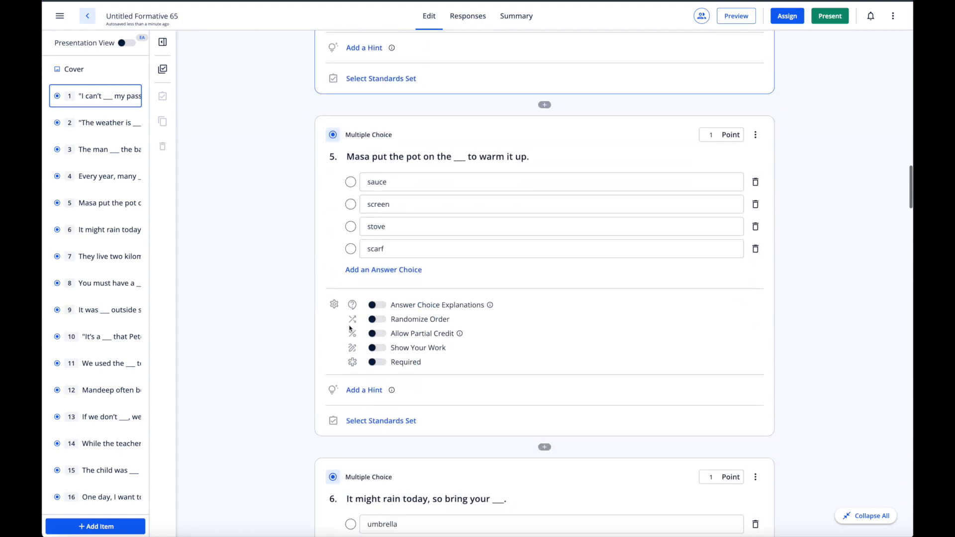
scroll(350, 328, "down", 20)
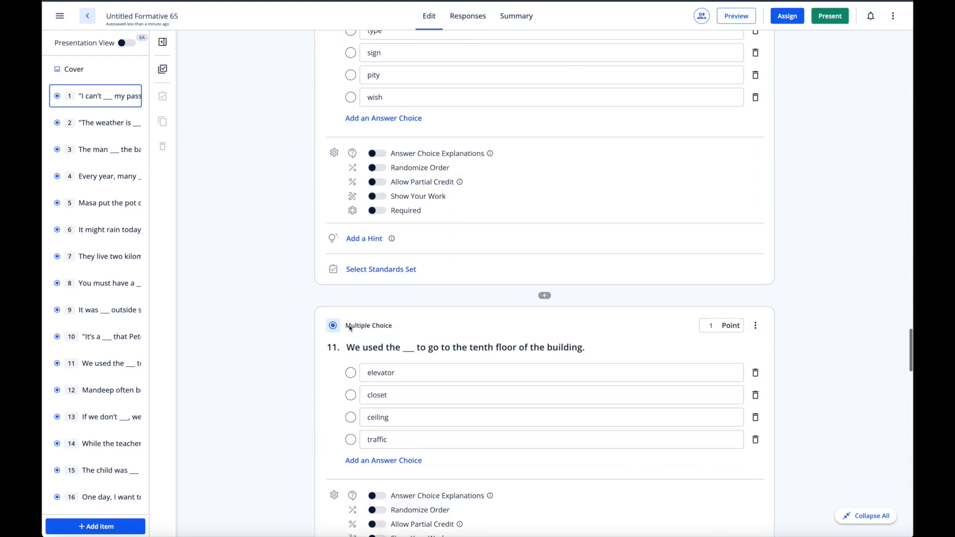
scroll(350, 327, "down", 20)
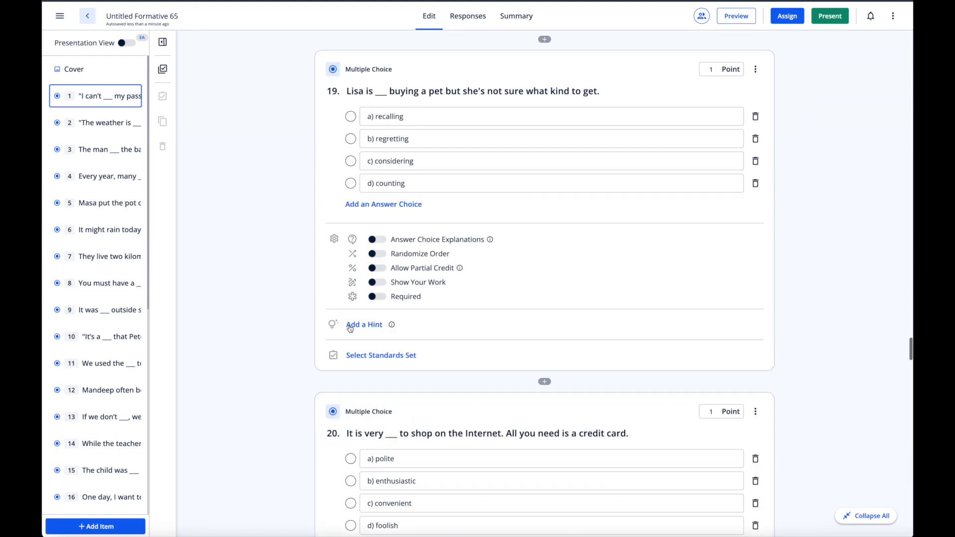
scroll(350, 328, "down", 20)
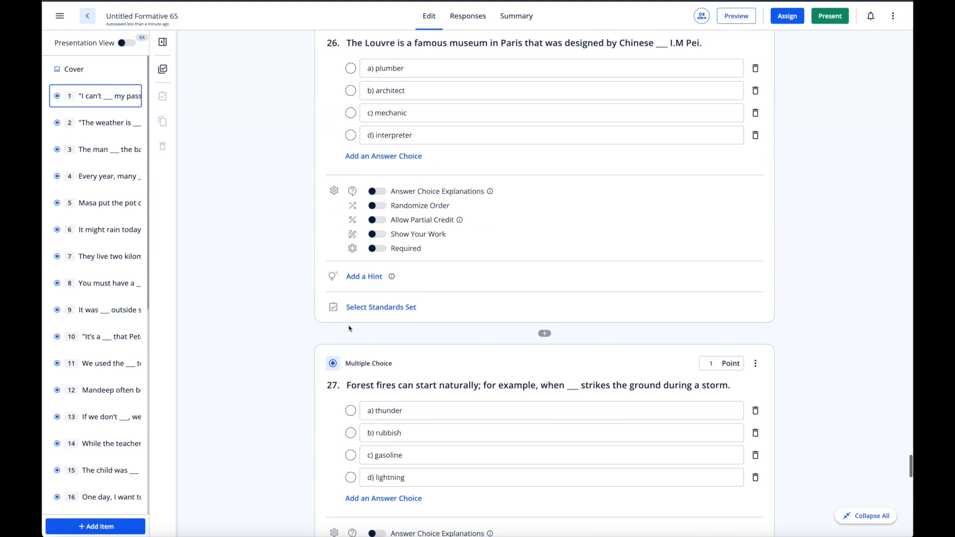
scroll(349, 328, "down", 8)
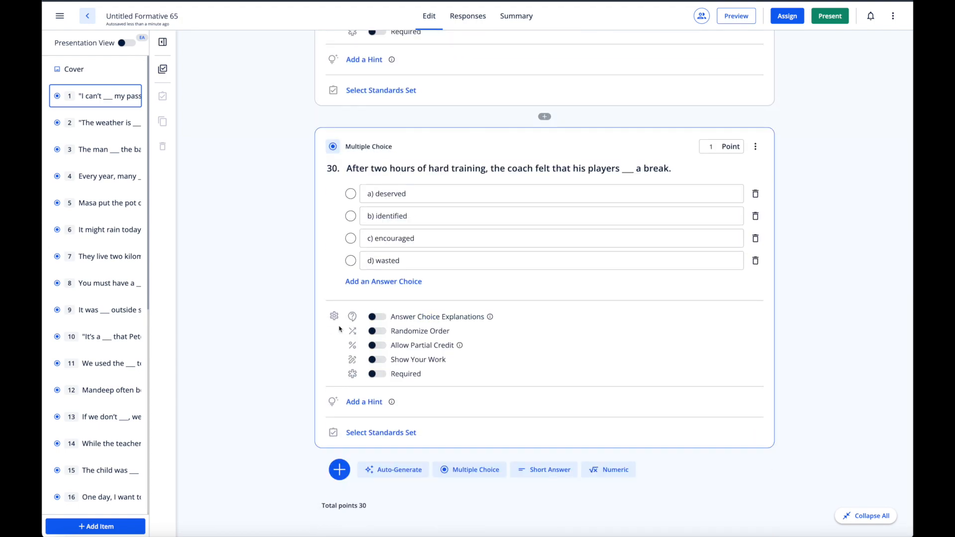
scroll(368, 279, "up", 4)
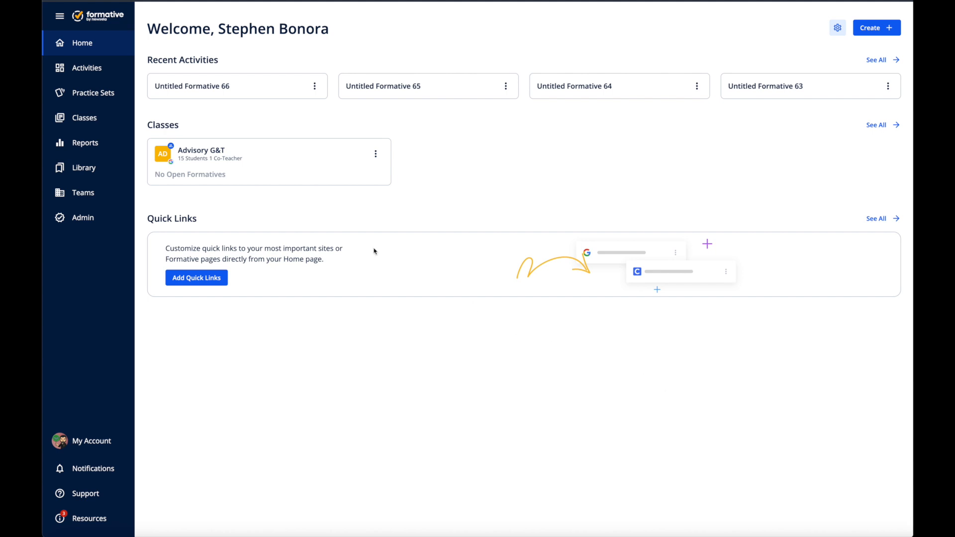
- Open Practice Sets, switch to the Television Cards sheet in Google Sheets, and download it as Comma Separated Values (.csv)
left_click(94, 99)
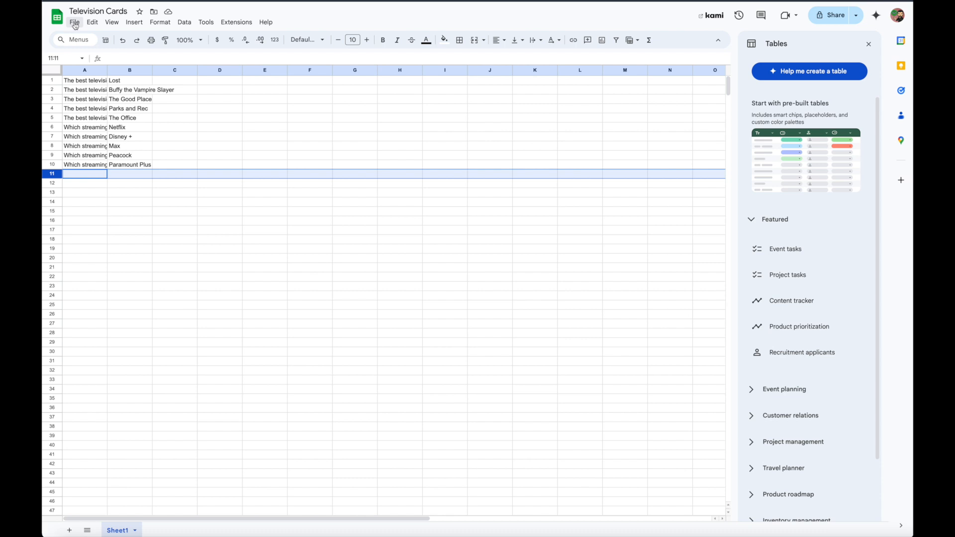
left_click(75, 23)
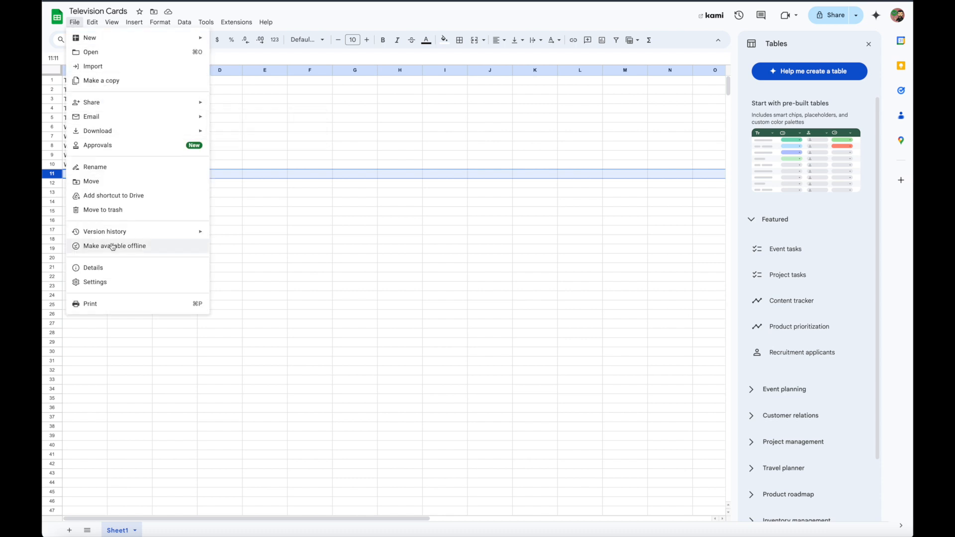
mouse_move(111, 136)
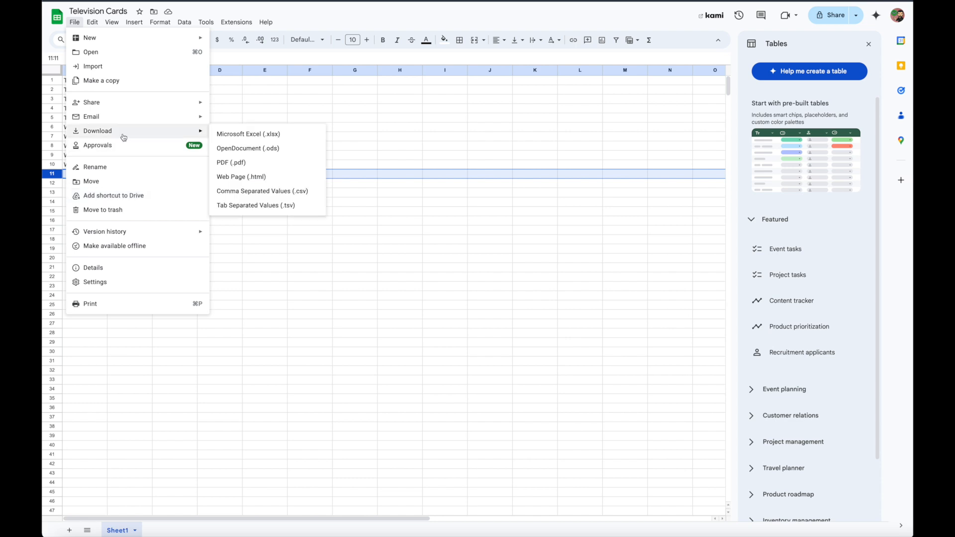
left_click(243, 195)
- Copy all question and answer cells of the Television Cards sheet into the Formative practice set's import form and import them as cards
key("super+a")
key("super+c")
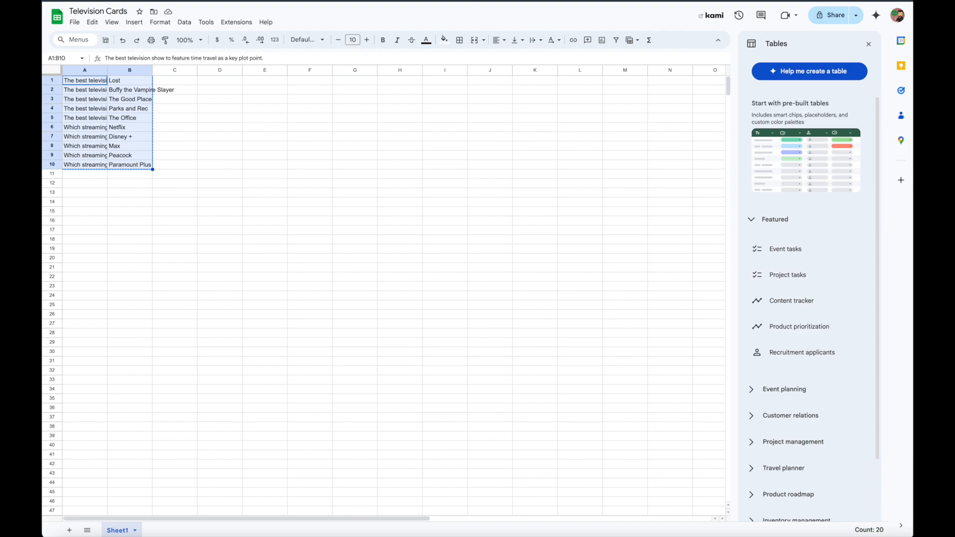
key("ctrl+Tab")
key("super+v")
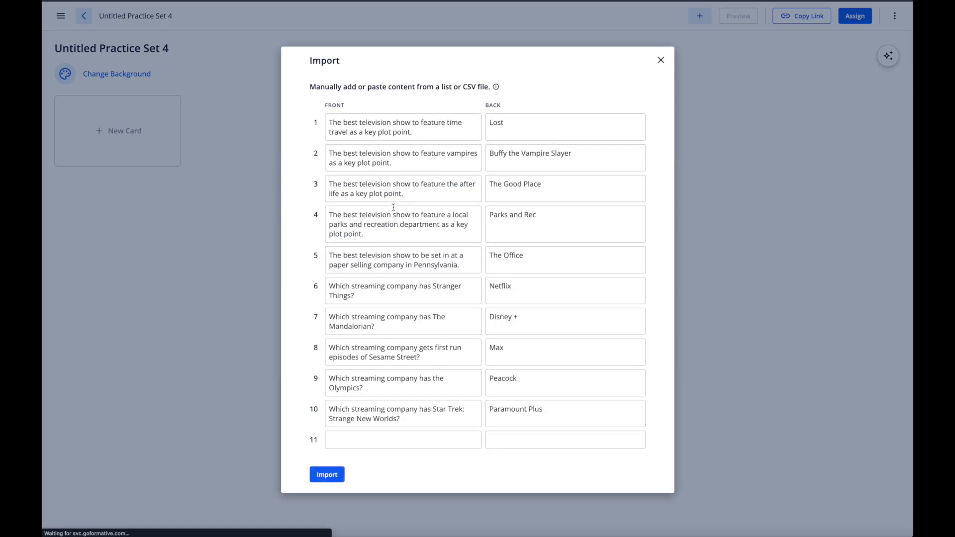
left_click(329, 475)
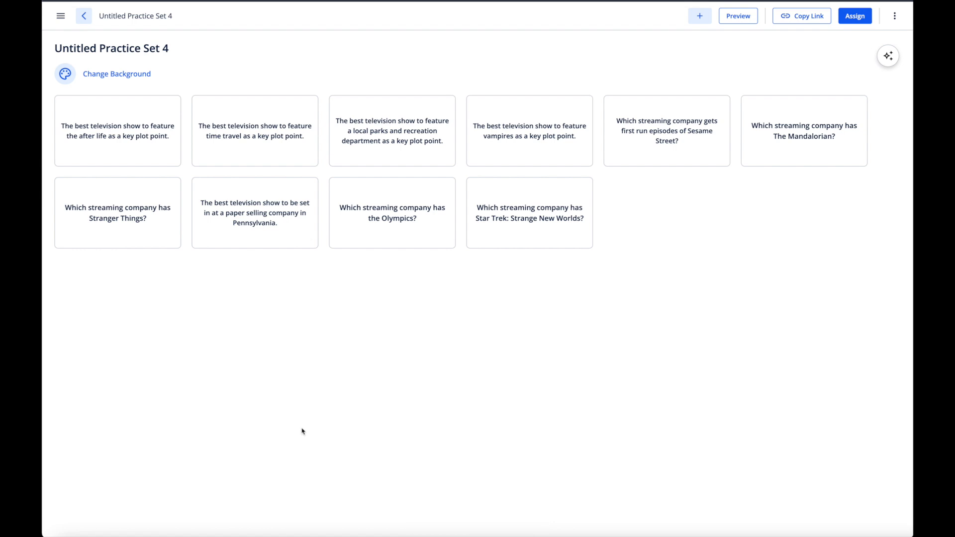
- Flip the after life, Sesame Street and Star Trek cards to check their answers, returning them to the question side
left_click(115, 143)
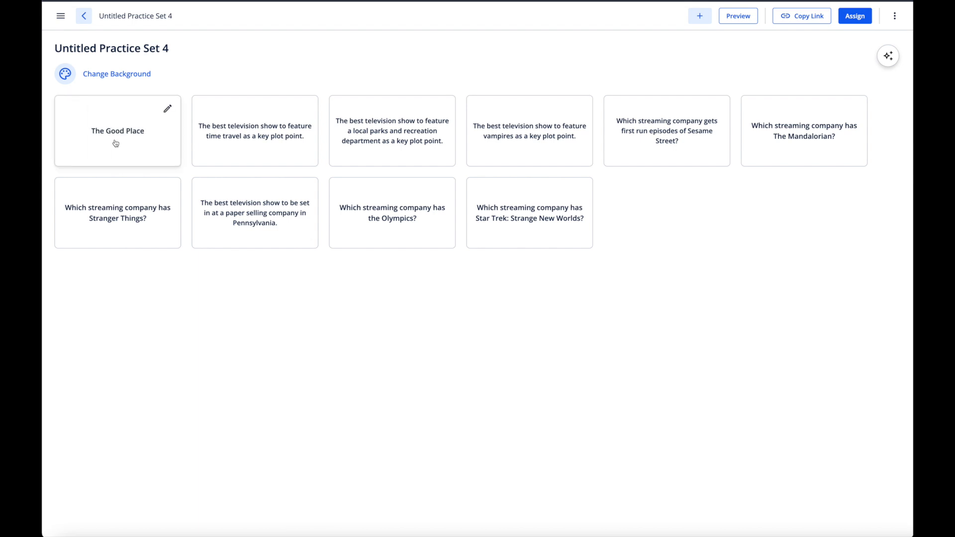
left_click(116, 143)
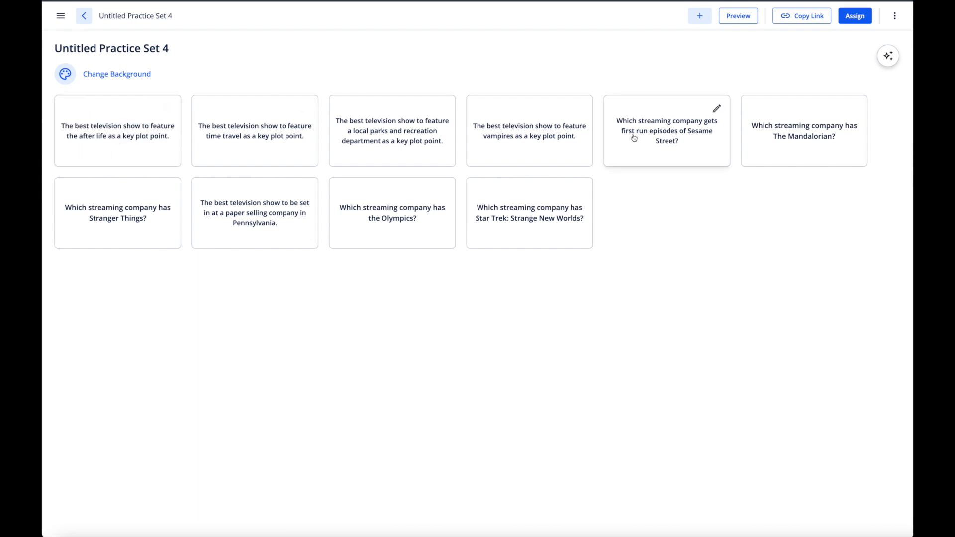
left_click(660, 140)
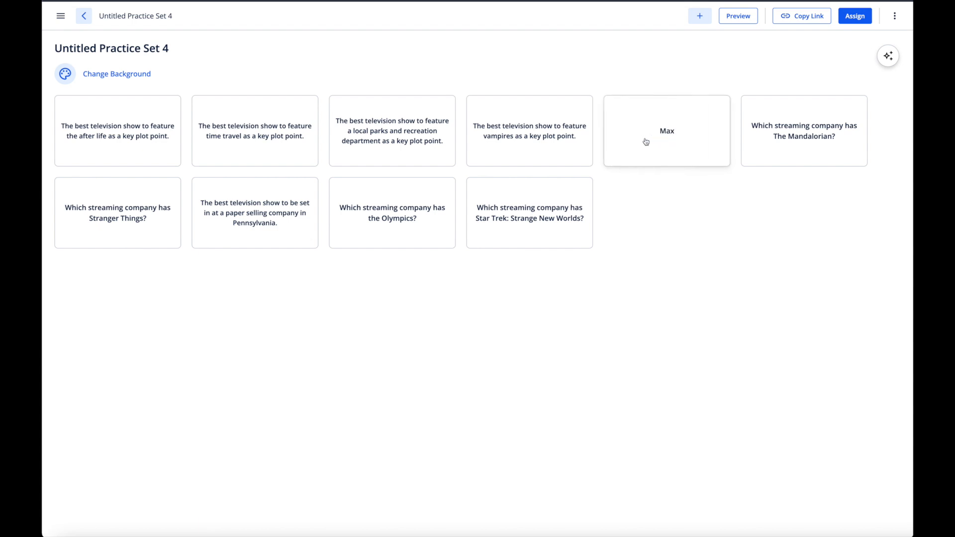
left_click(517, 220)
left_click(519, 220)
left_click(667, 125)
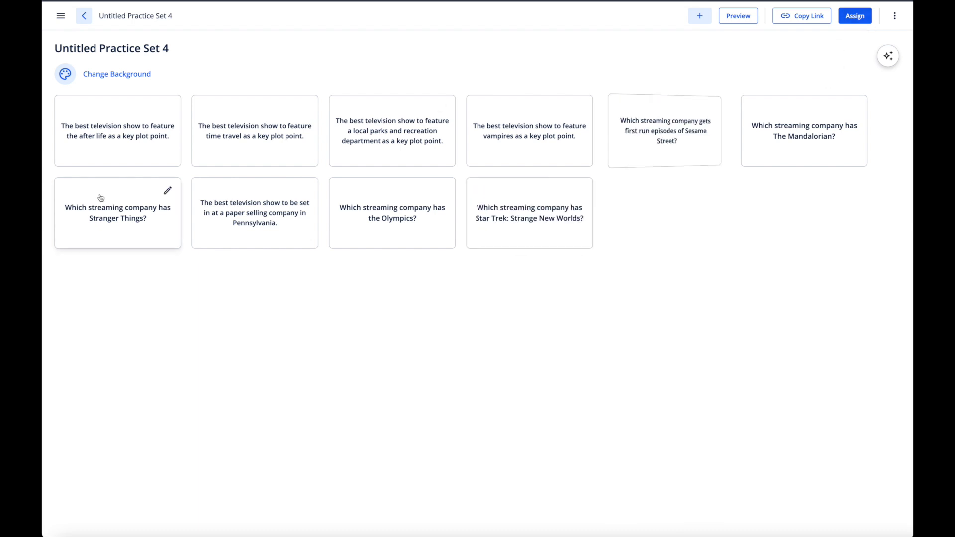
- Change the practice set's background to the festive Spooky Bats theme
left_click(134, 78)
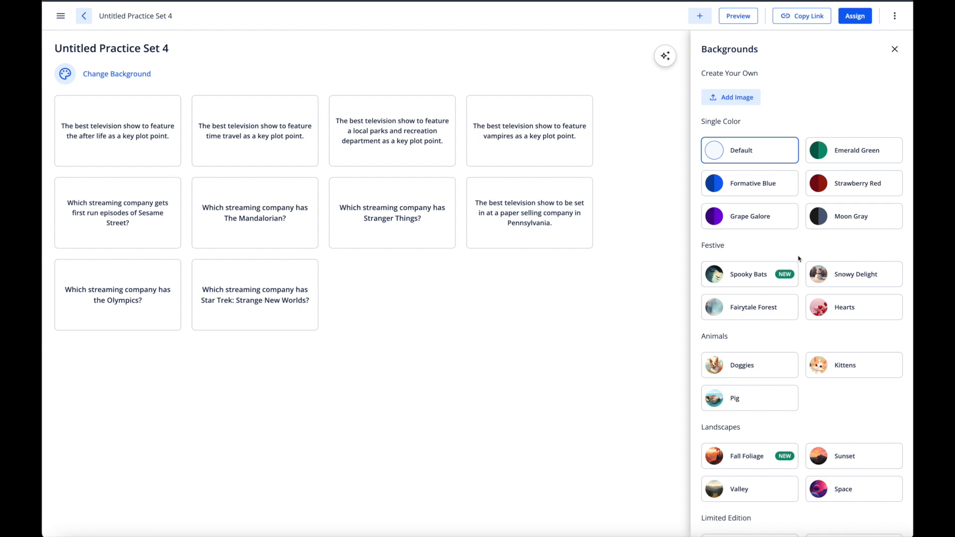
left_click(740, 284)
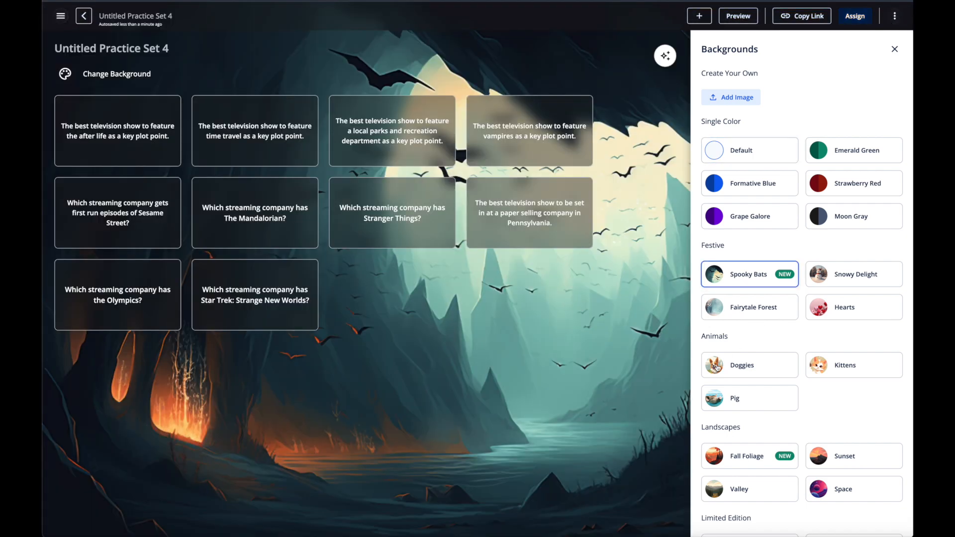
- Try the Doggies and Fall Foliage backgrounds on the practice set, and apply the limited edition Touchdown background
left_click(754, 373)
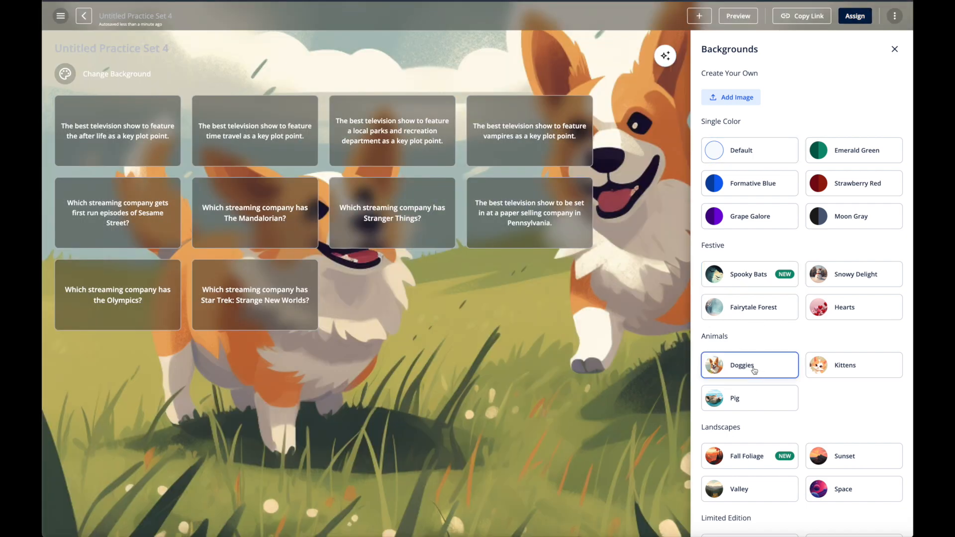
scroll(760, 439, "down", 3)
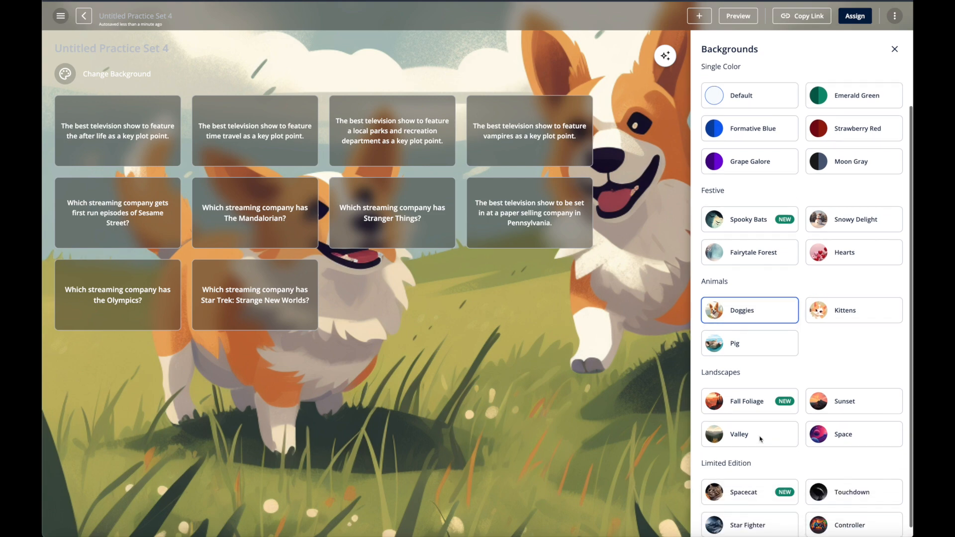
left_click(749, 399)
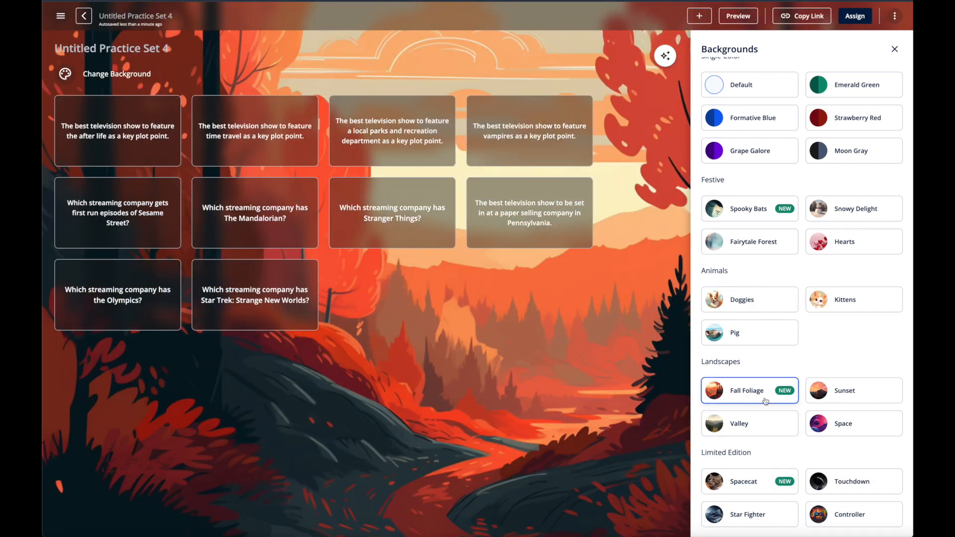
left_click(836, 480)
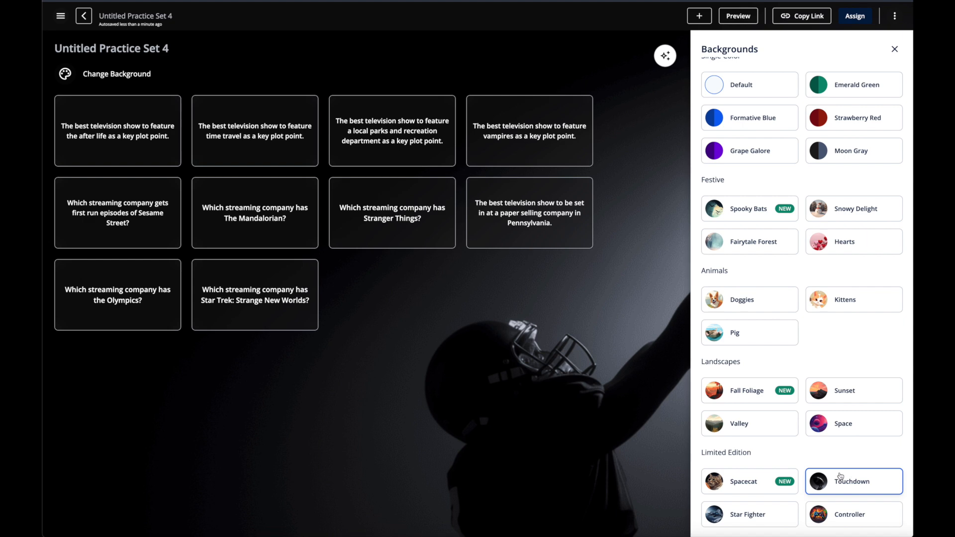
scroll(785, 120, "up", 2)
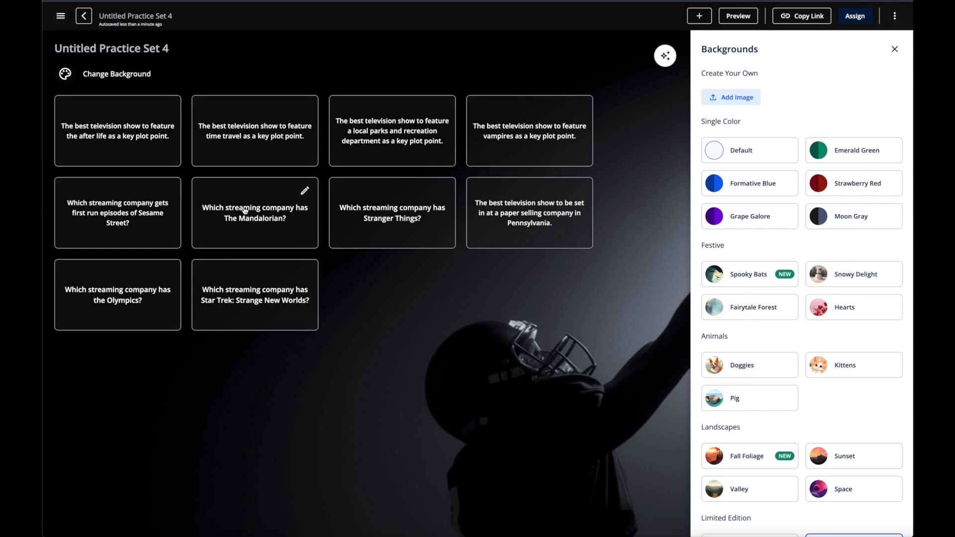
- Flip The Mandalorian and Star Trek: Strange New Worlds cards to check their answers
left_click(240, 219)
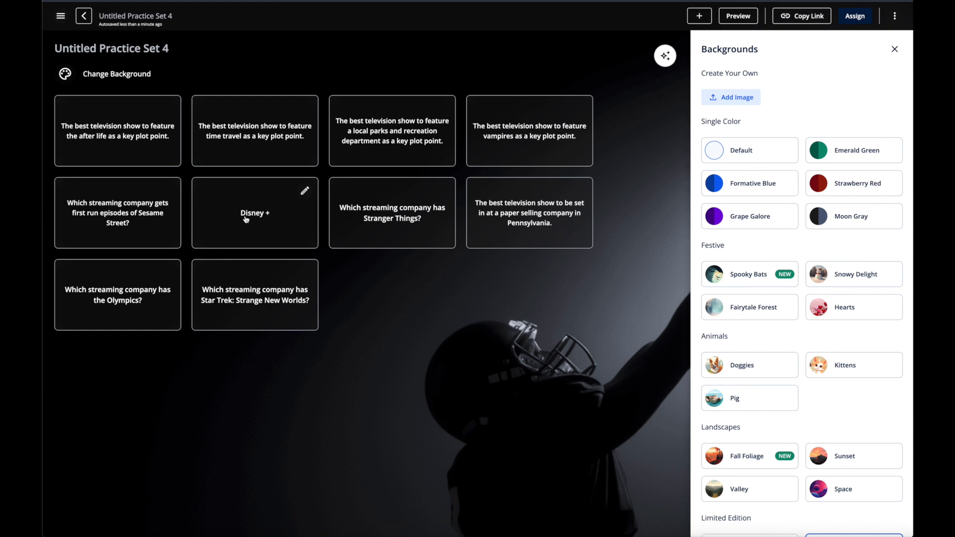
left_click(245, 220)
left_click(305, 273)
left_click(259, 314)
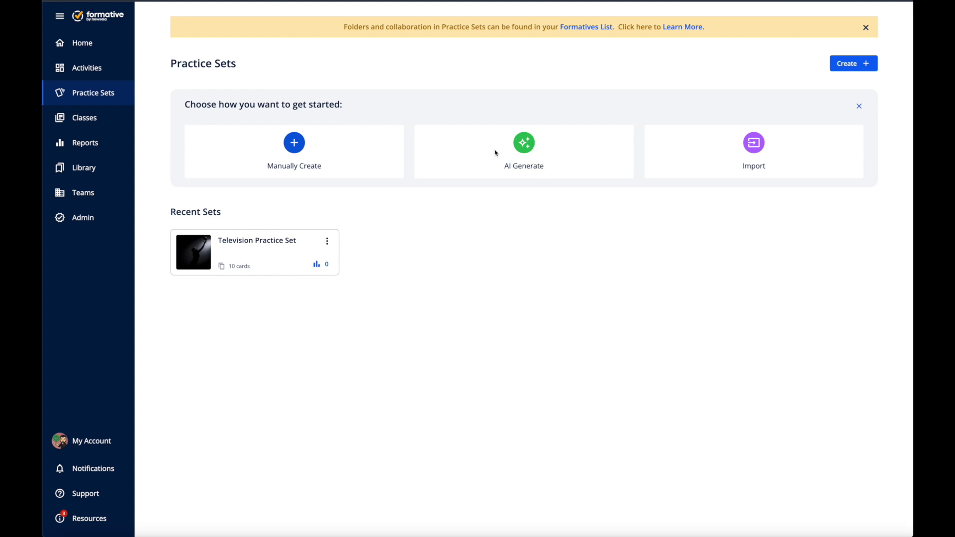
- Create an AI-generated practice set using the prompt "20 cards about theme in literature."
left_click(524, 146)
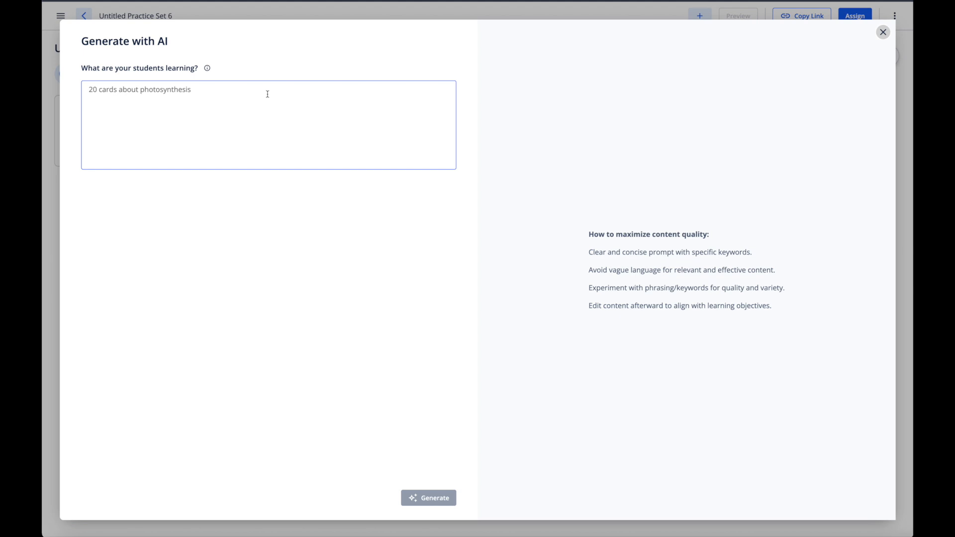
type("20 cards ")
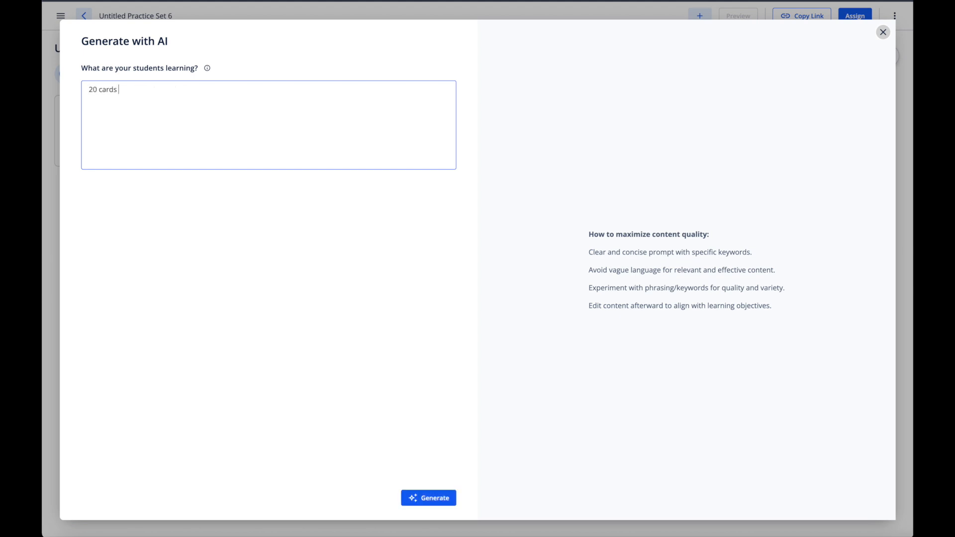
type("about theme in literature.")
left_click(431, 500)
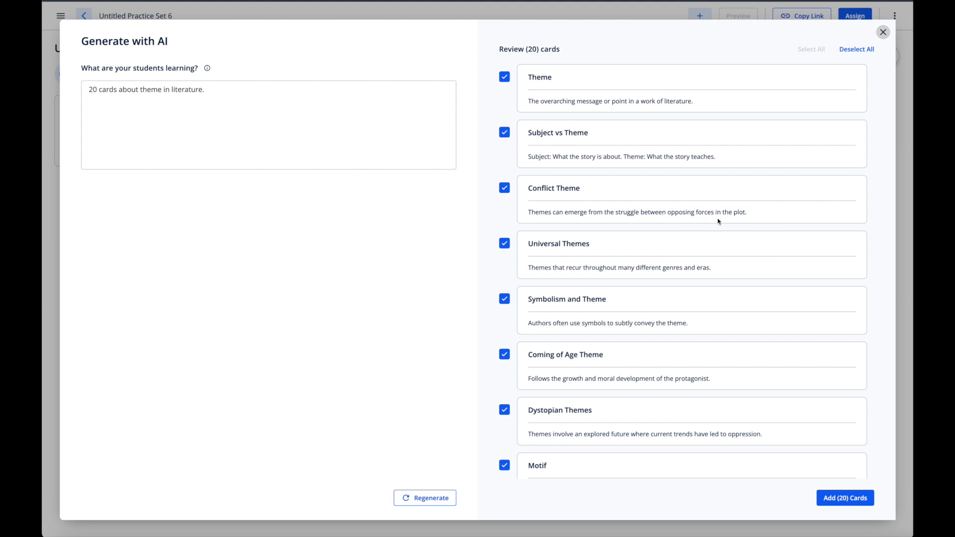
- Review the generated literature cards, exclude Theme of Loss and Grief, and add the remaining cards to the practice set
scroll(573, 313, "down", 1)
scroll(574, 314, "down", 4)
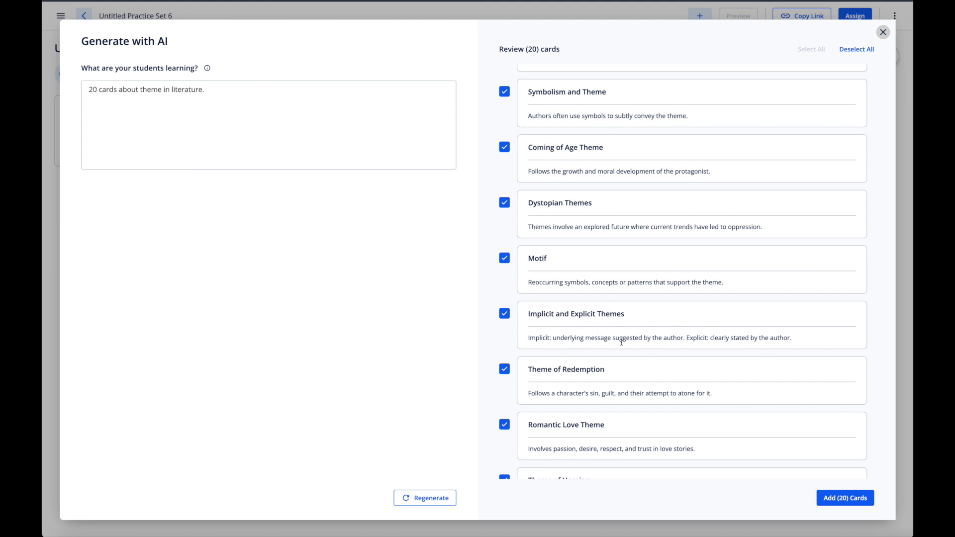
scroll(631, 383, "down", 2)
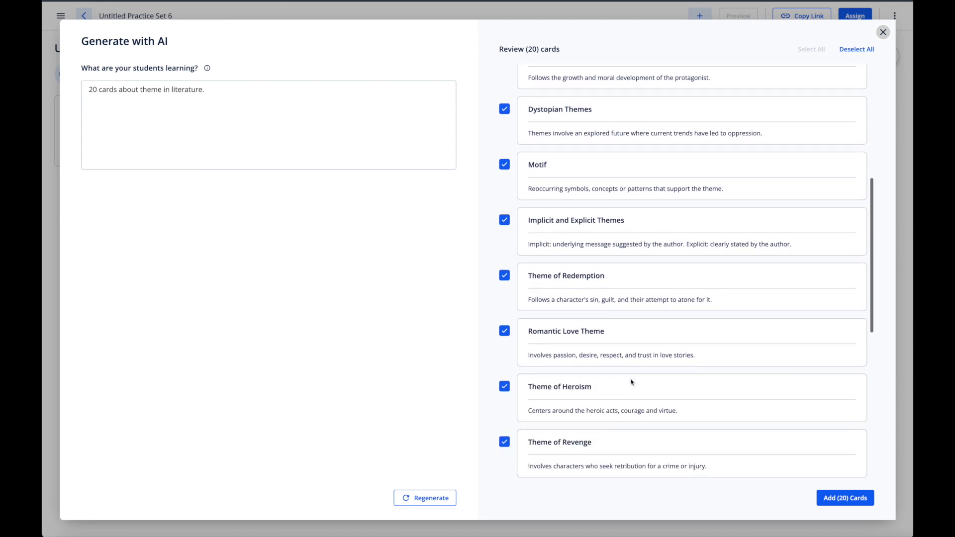
scroll(631, 382, "down", 3)
scroll(632, 382, "down", 4)
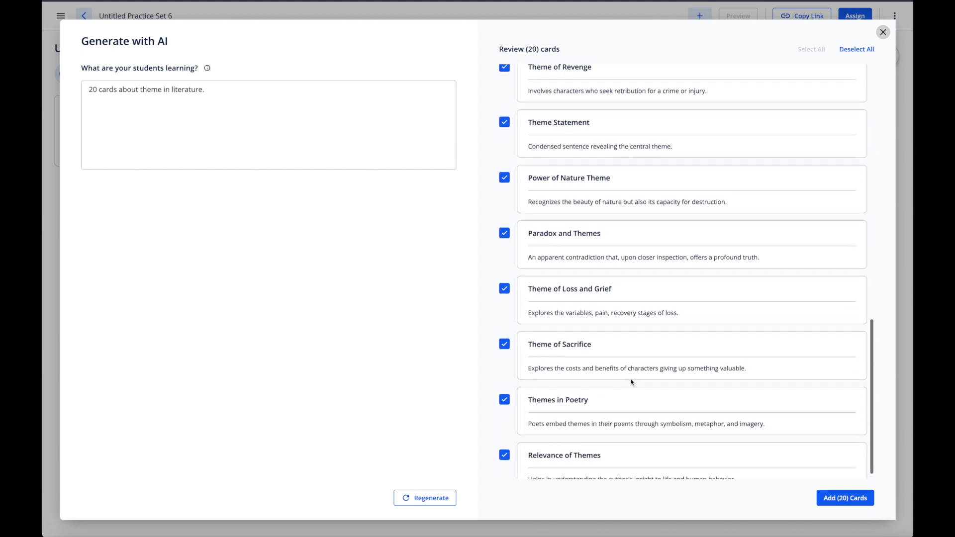
scroll(632, 382, "down", 1)
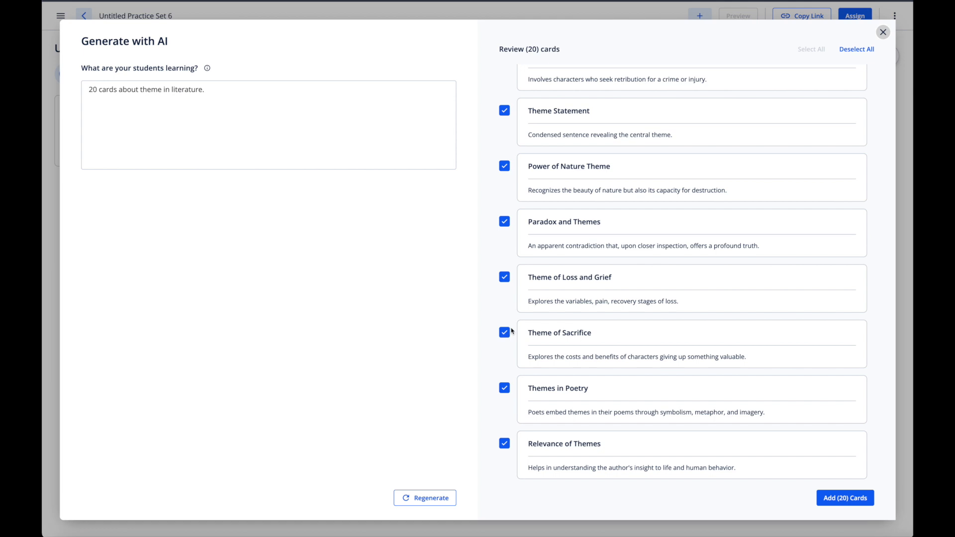
left_click(505, 278)
left_click(845, 498)
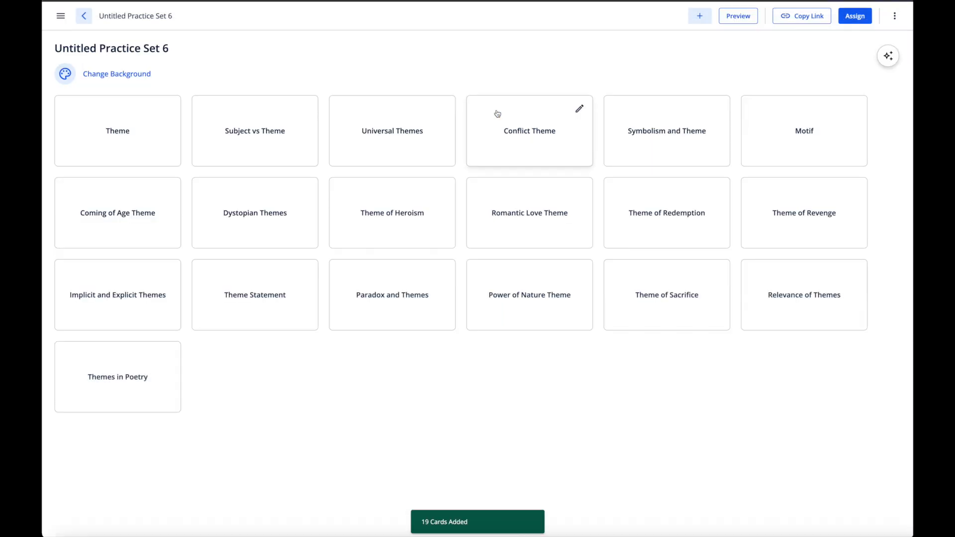
- Flip the Universal Themes and Subject vs Theme cards to check their definitions, returning them to the term side
left_click(373, 137)
left_click(373, 136)
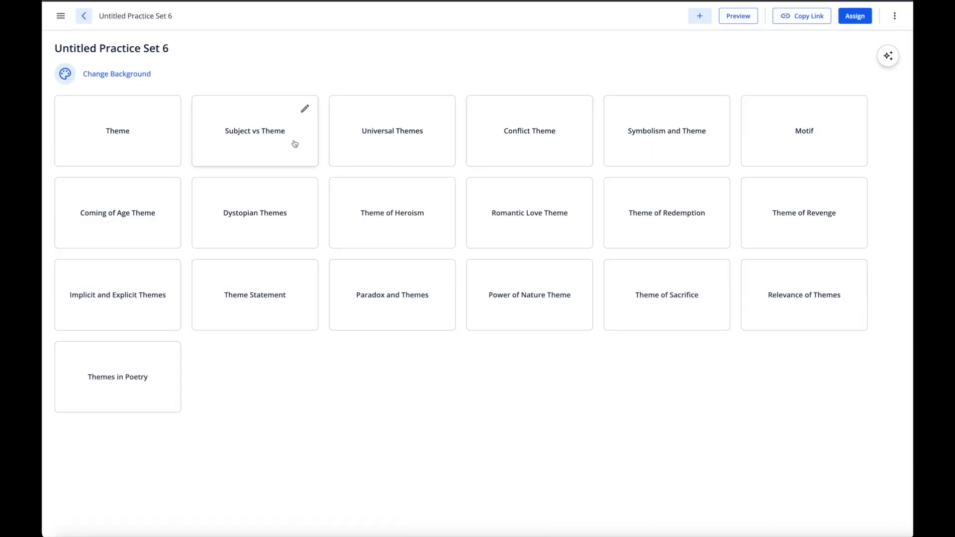
left_click(299, 147)
left_click(300, 149)
mouse_move(229, 144)
- Rename the literature practice set as Theme
left_click(101, 45)
type("Theme")
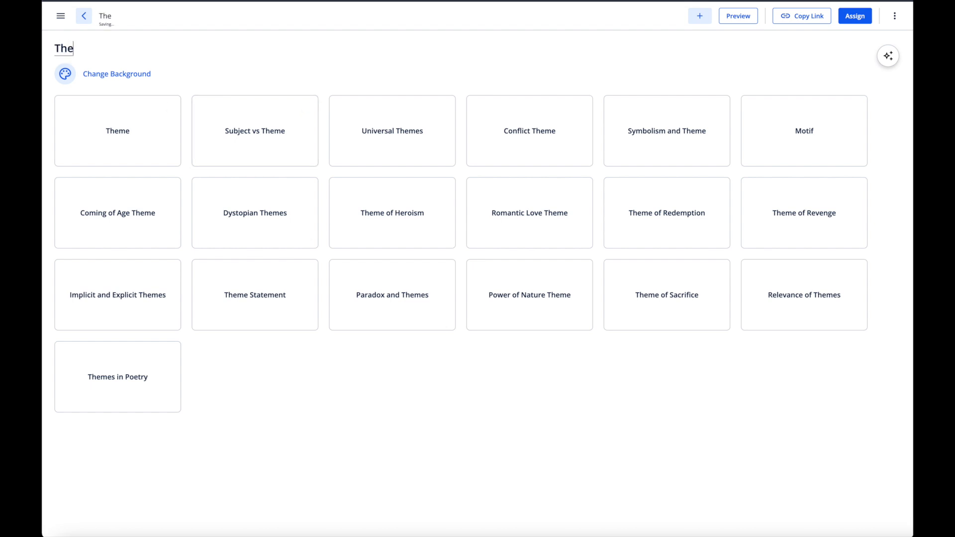
left_click(379, 54)
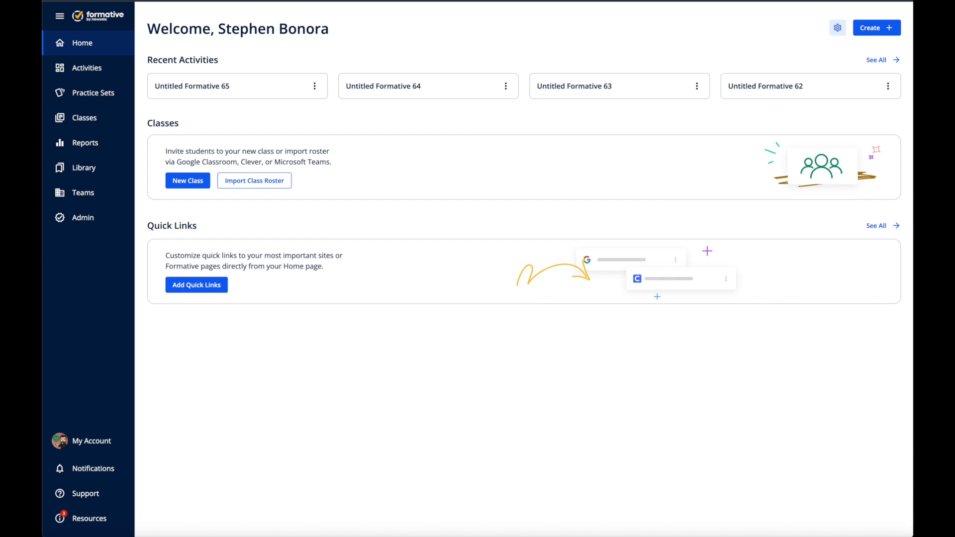
left_click(872, 33)
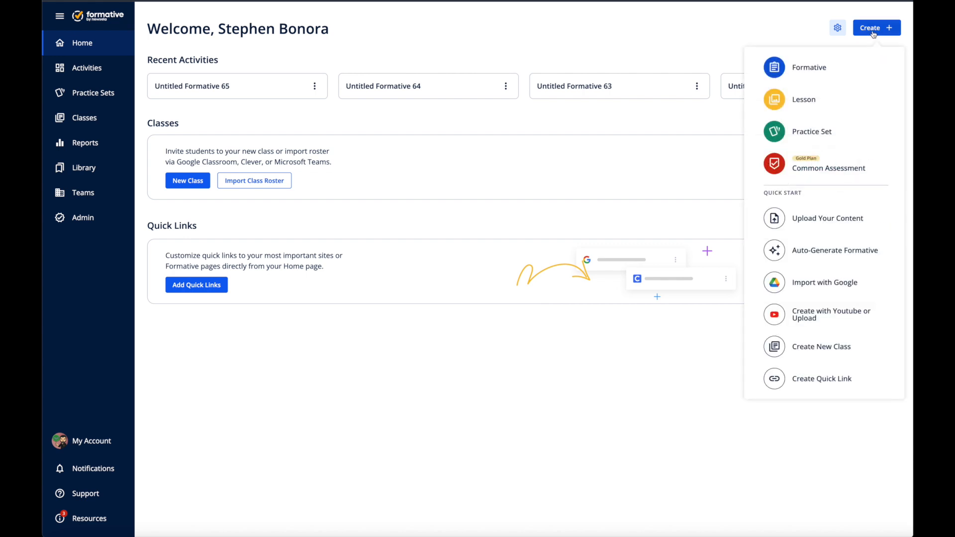
left_click(824, 317)
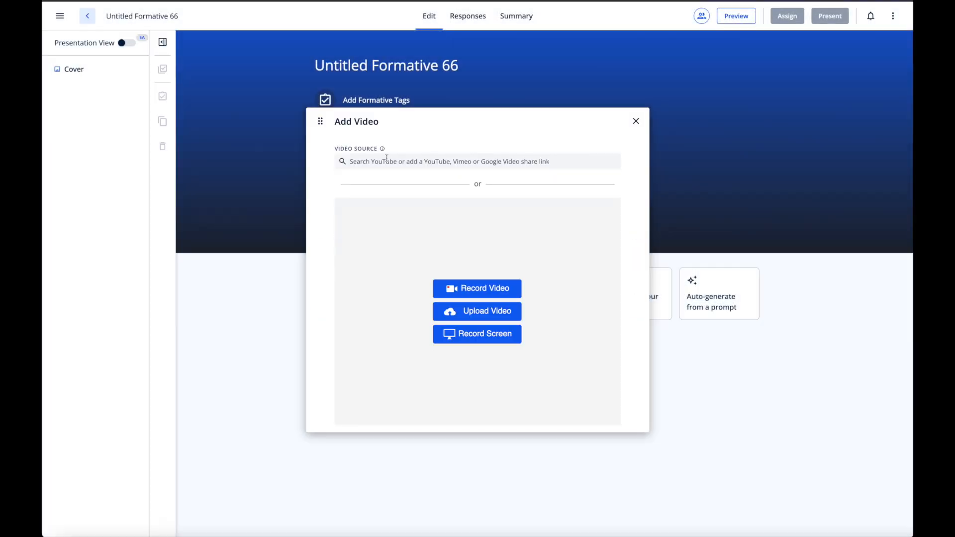
left_click(387, 157)
type("https://youtu.be/kflurgJU4Vg")
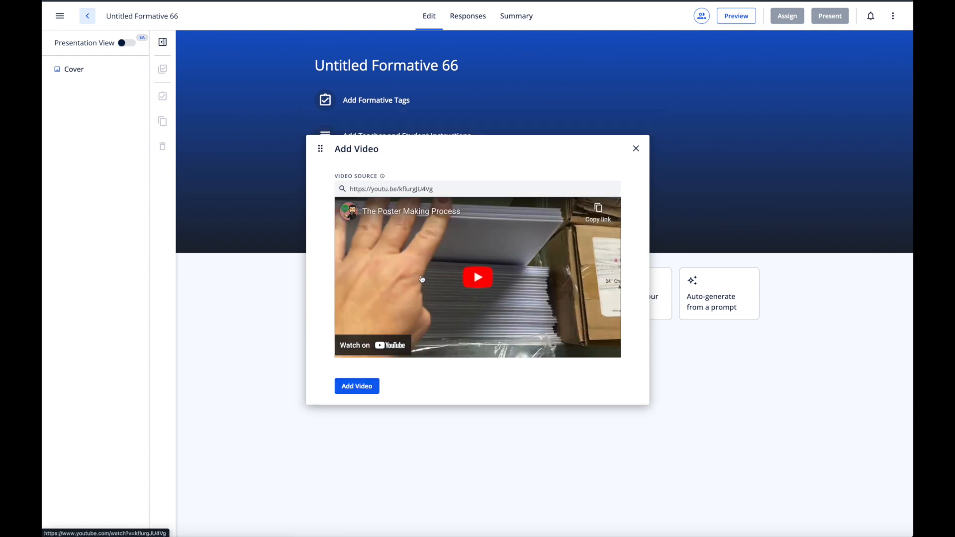
left_click(362, 388)
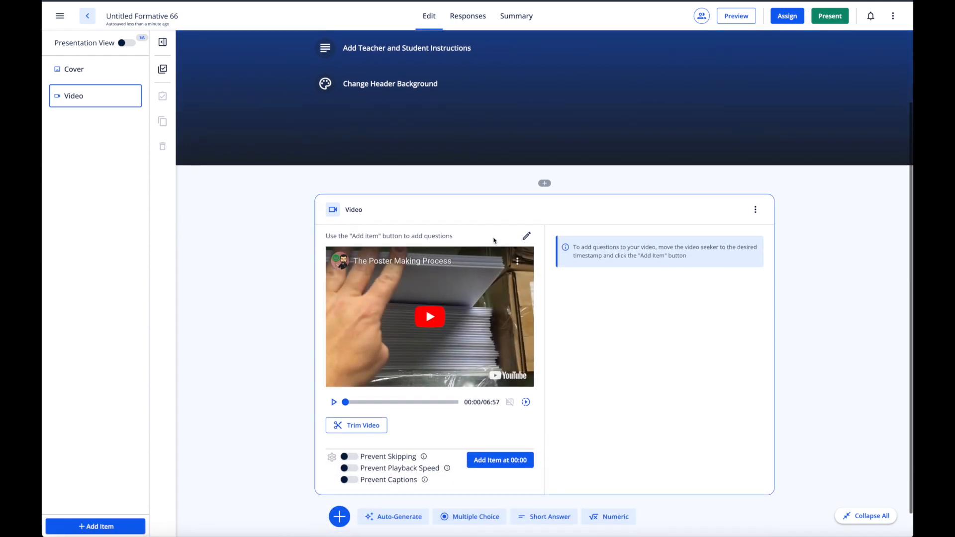
- Start auto-generating questions below the video item and go through the feature's introduction until it is closed
scroll(493, 241, "down", 1)
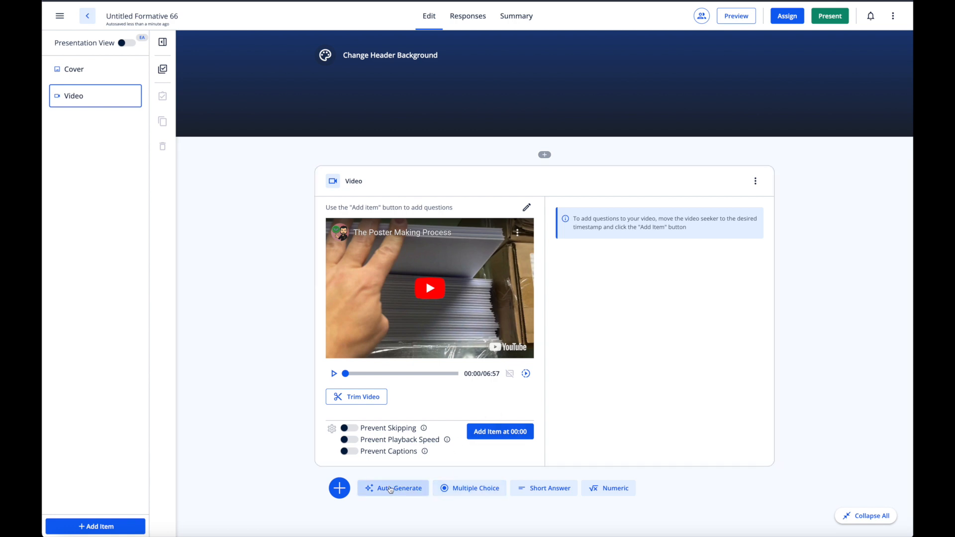
left_click(391, 489)
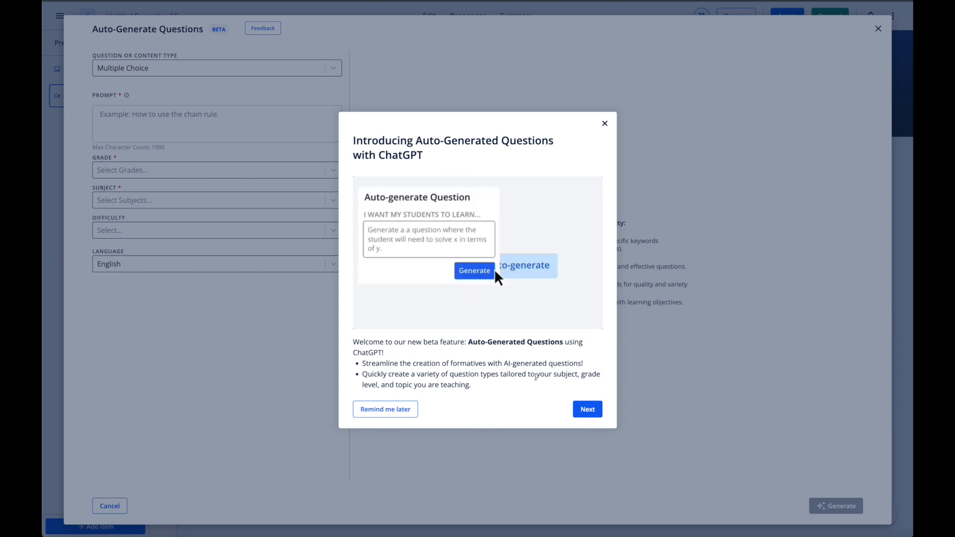
left_click(582, 408)
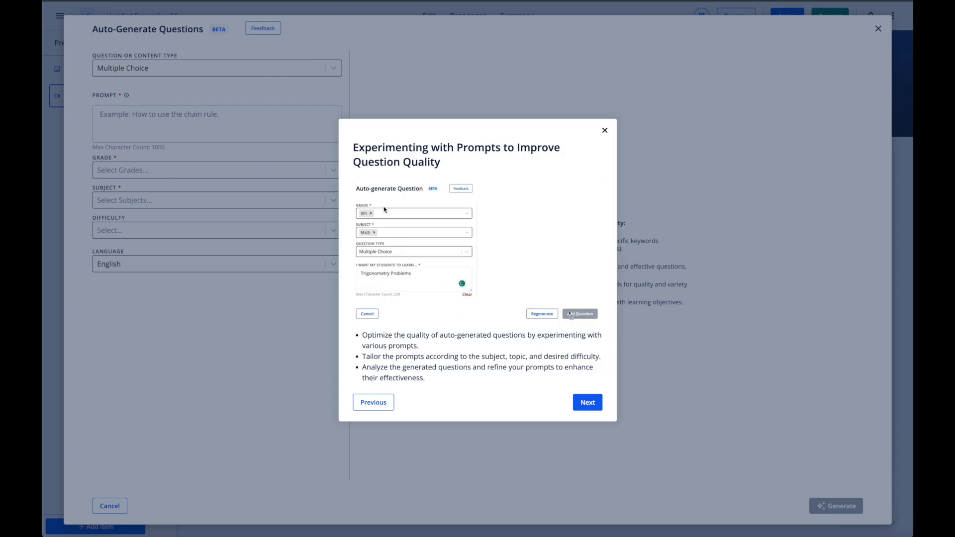
left_click(587, 410)
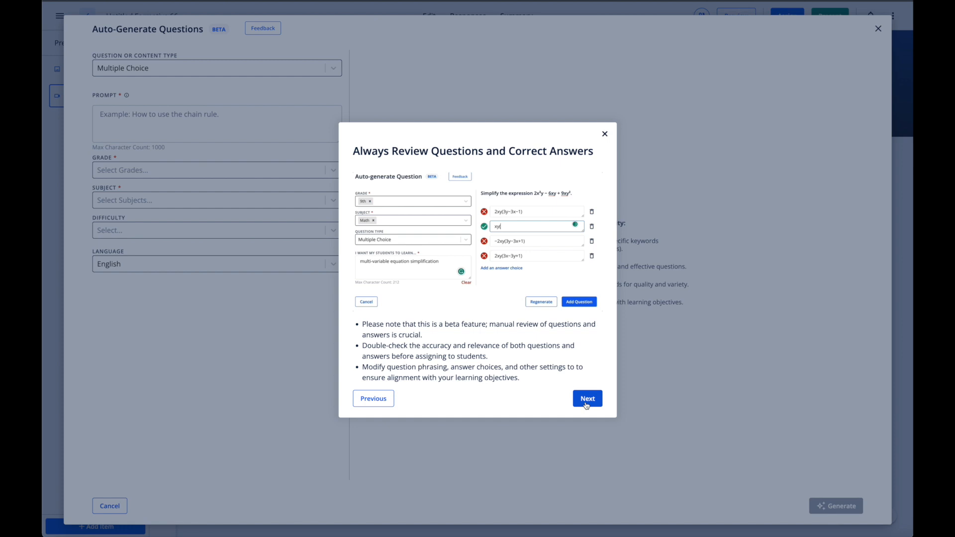
left_click(586, 404)
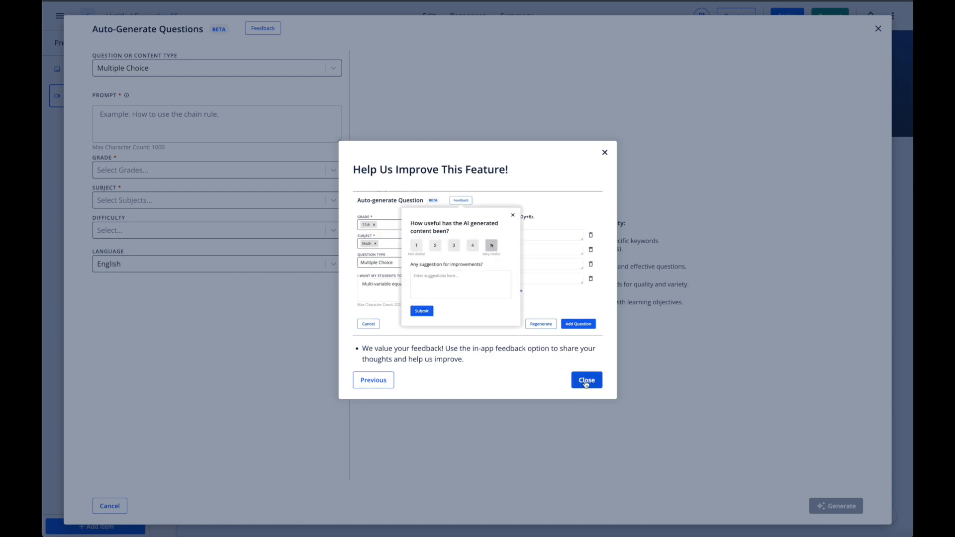
left_click(586, 380)
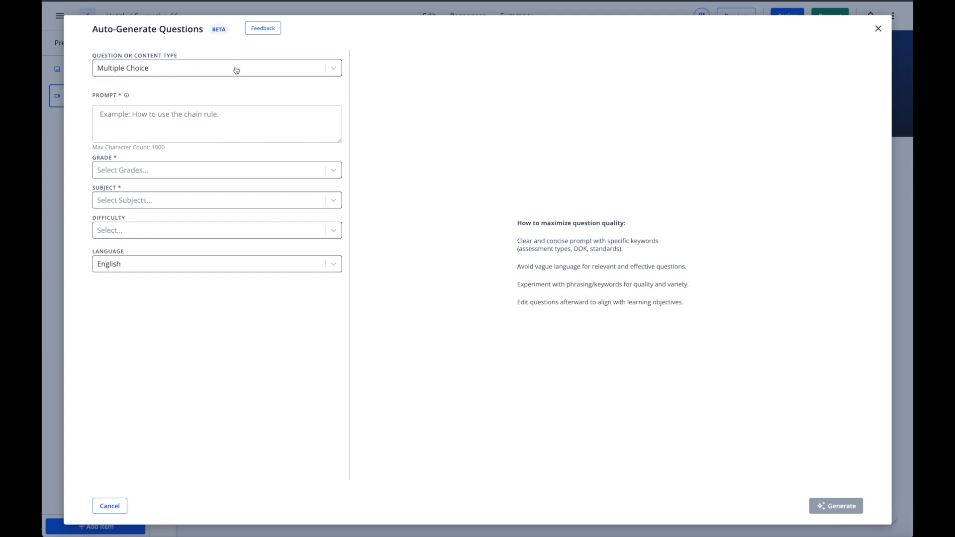
- Enter "What type of papers does the poster printer use?" as the prompt for the multiple choice question
left_click(197, 129)
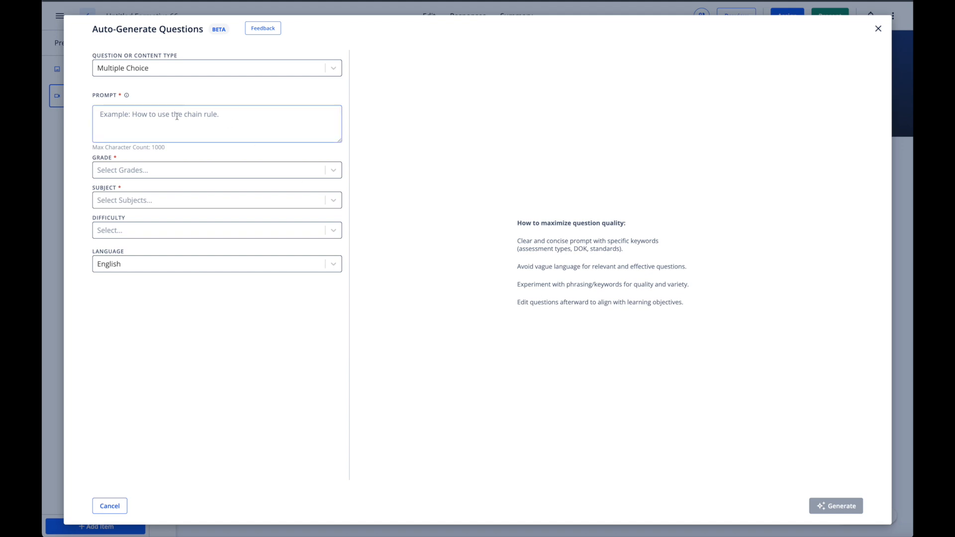
type("What type of pa")
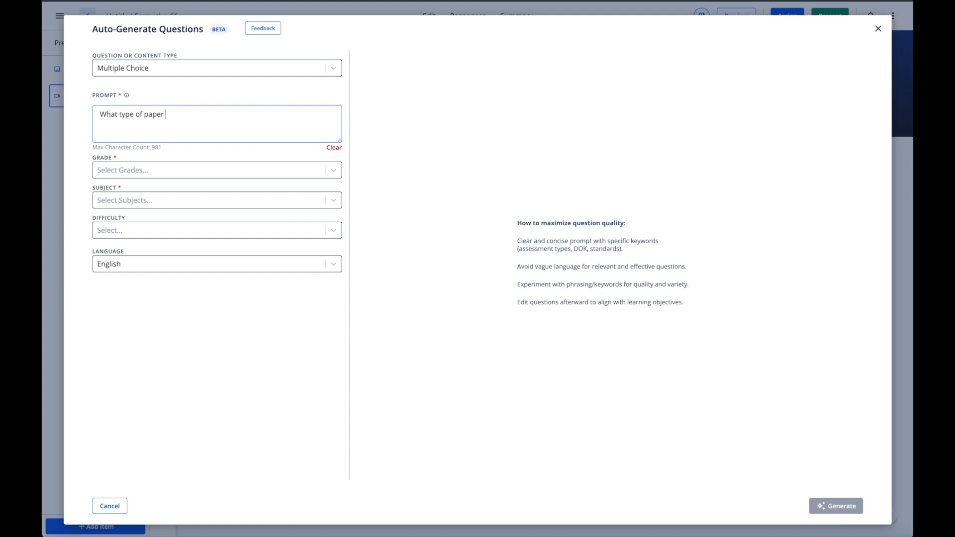
type("pers does the poster printer use?")
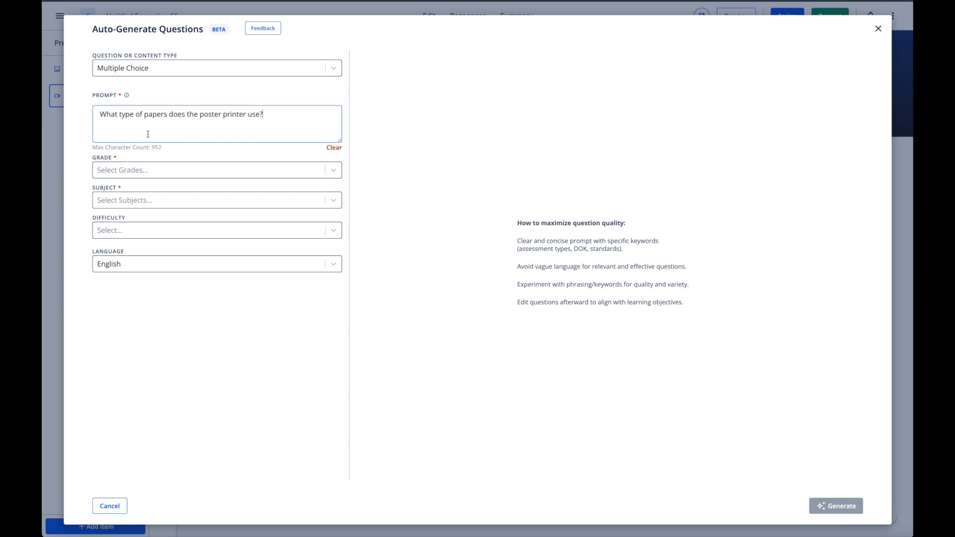
- Set the question grade to Adult Ed and the subject to Design Technology
left_click(149, 170)
scroll(151, 234, "down", 2)
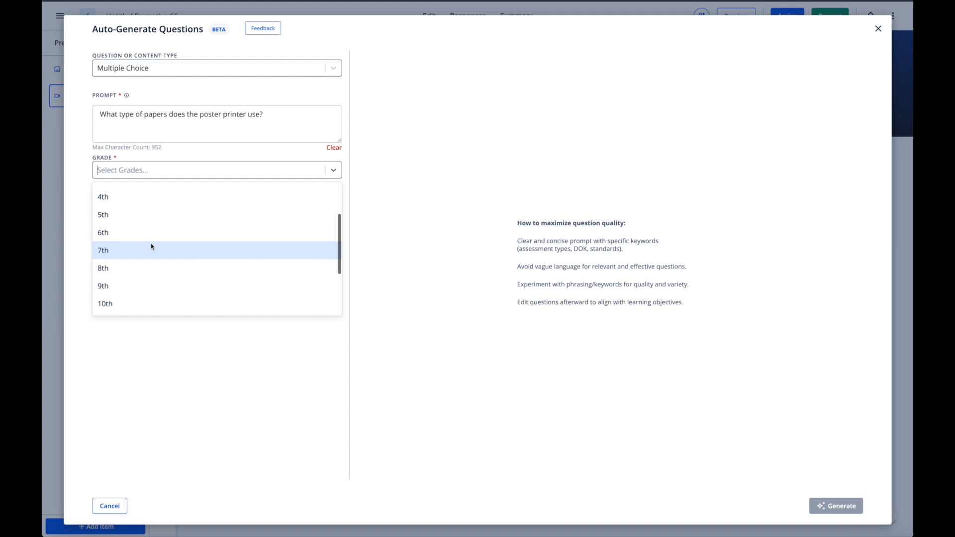
scroll(152, 246, "down", 3)
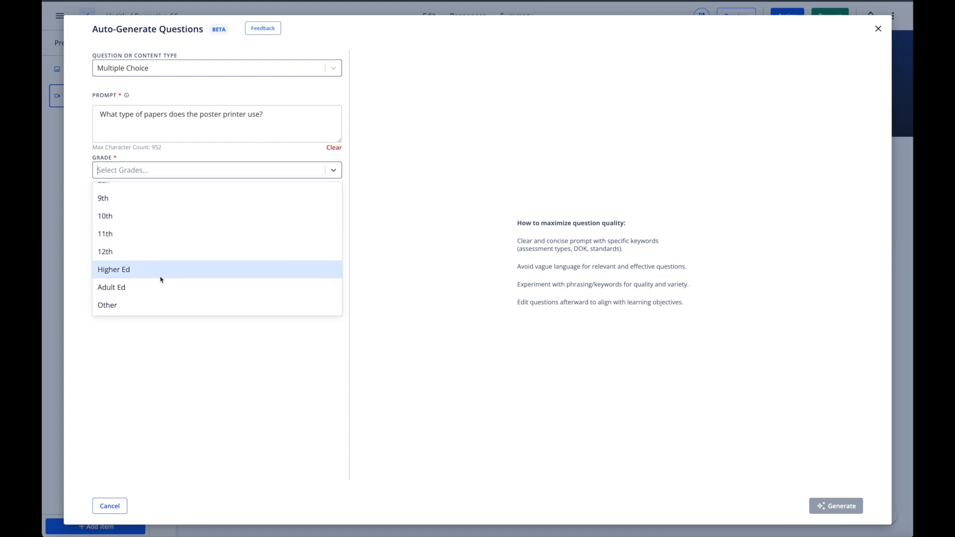
left_click(160, 287)
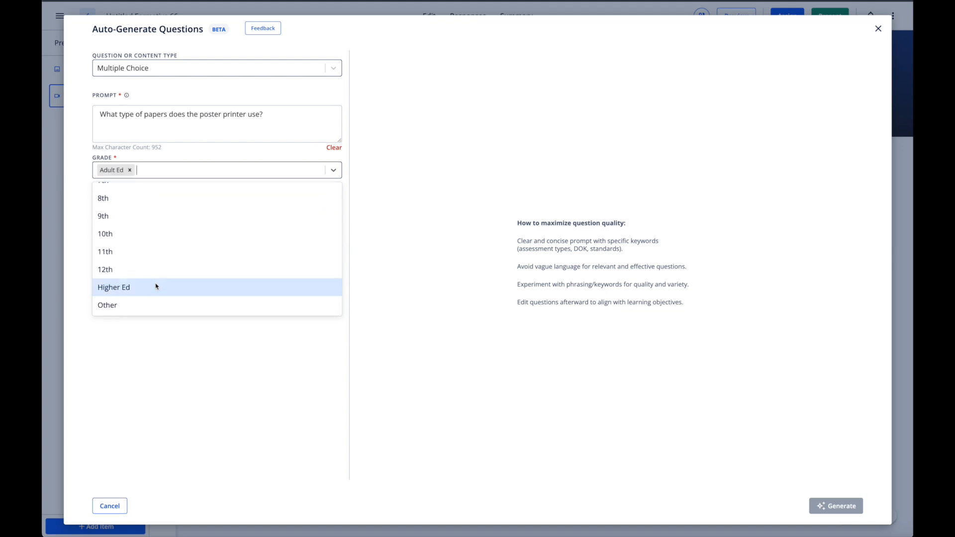
left_click(75, 220)
left_click(138, 201)
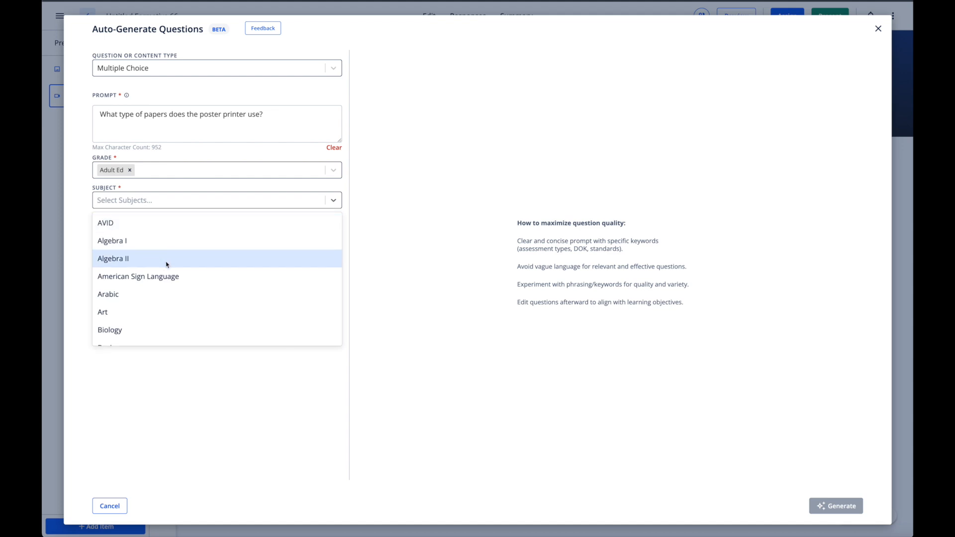
type("tech")
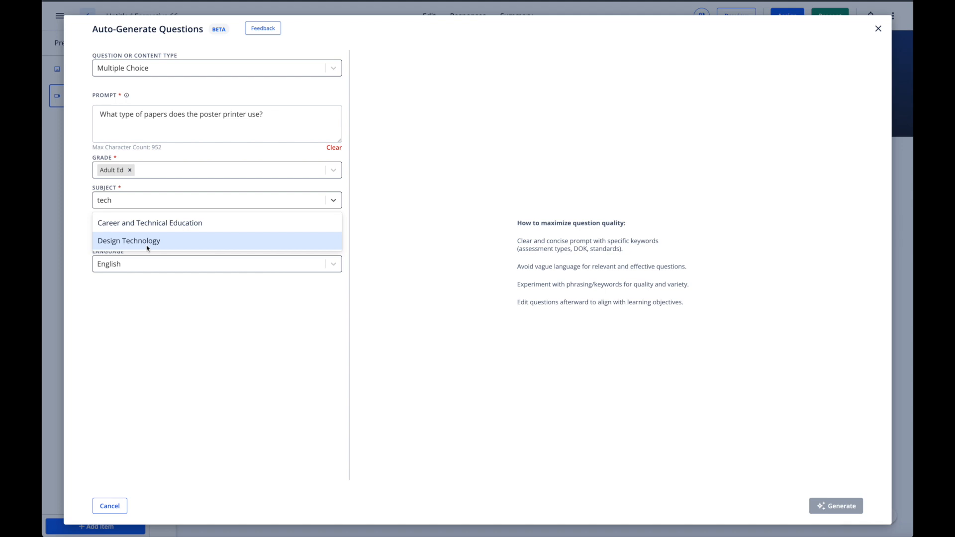
left_click(147, 242)
left_click(85, 243)
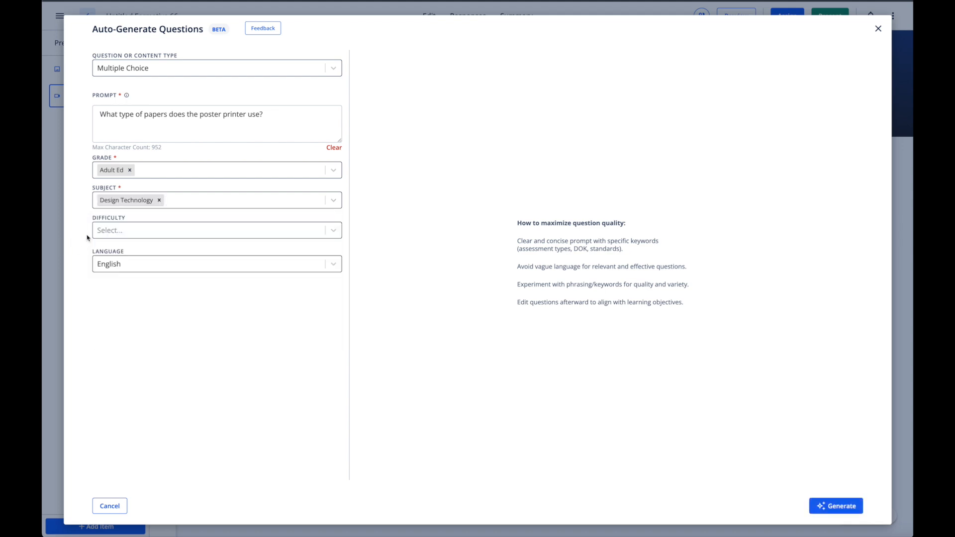
- Set the difficulty to Easy and generate the multiple choice questions
left_click(118, 234)
left_click(124, 254)
left_click(834, 513)
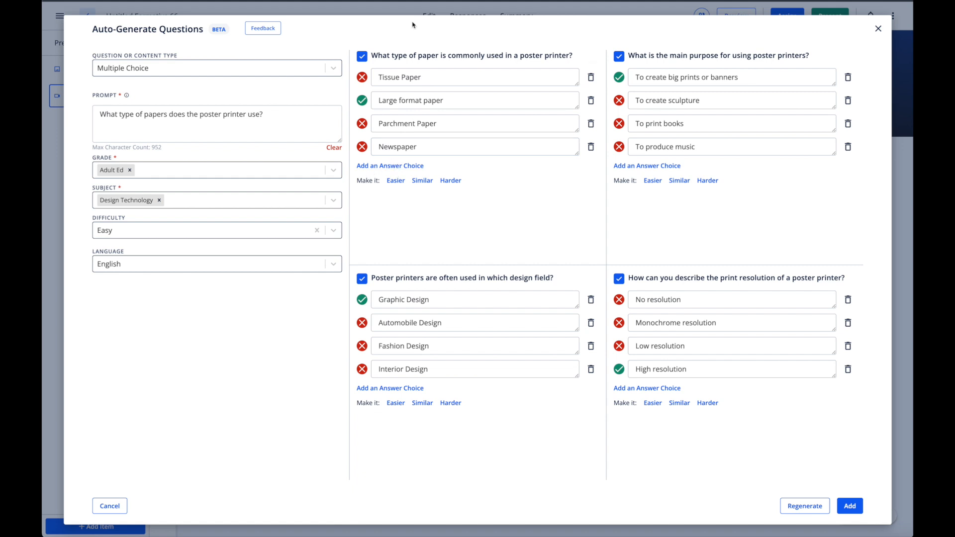
- Make the first generated question harder and replace its "Glossy photo paper" answer with "Super fancy poster fun time paper"
left_click(451, 180)
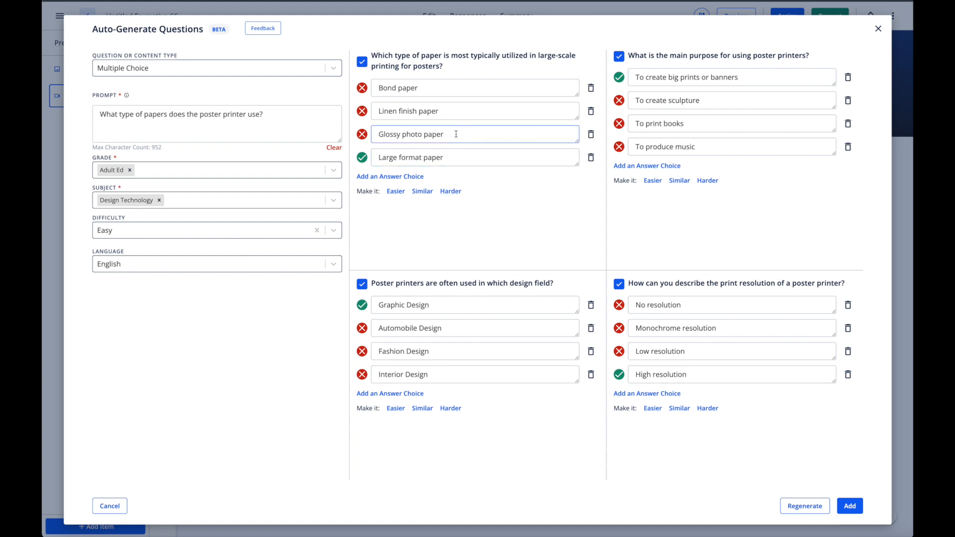
left_click_drag(456, 134, 374, 133)
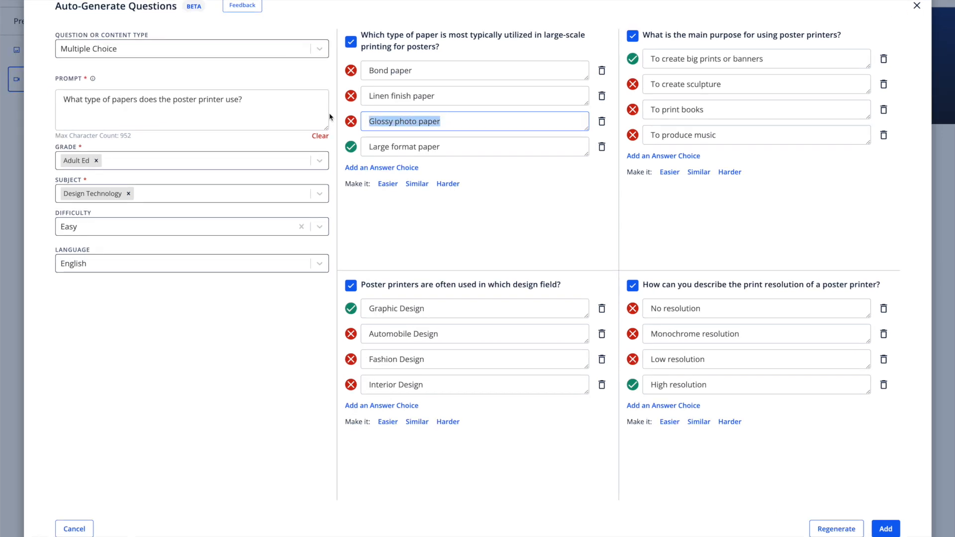
type("Super fancy")
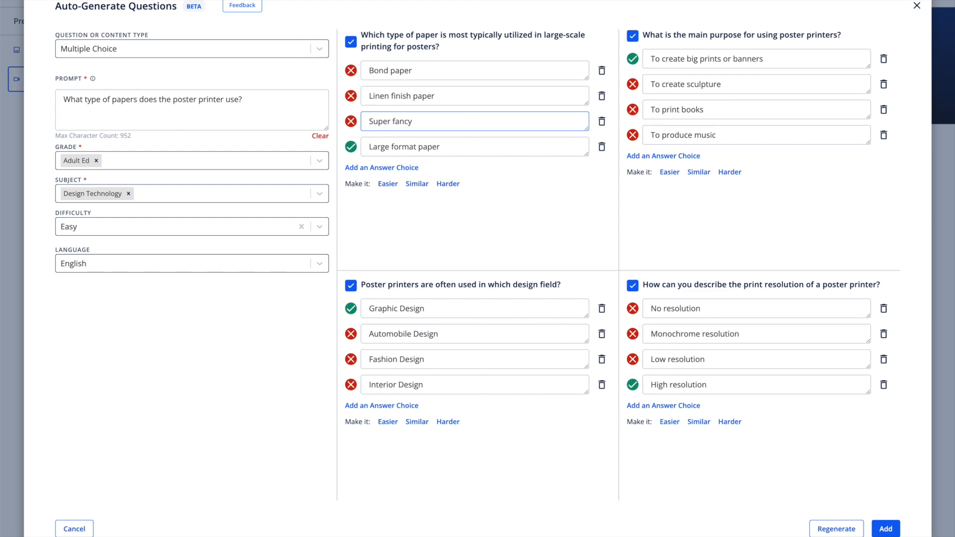
type(" Poster fun time paper")
left_click(414, 122)
type("p")
- Add the four generated questions to the formative and look through them below the video
left_click(886, 529)
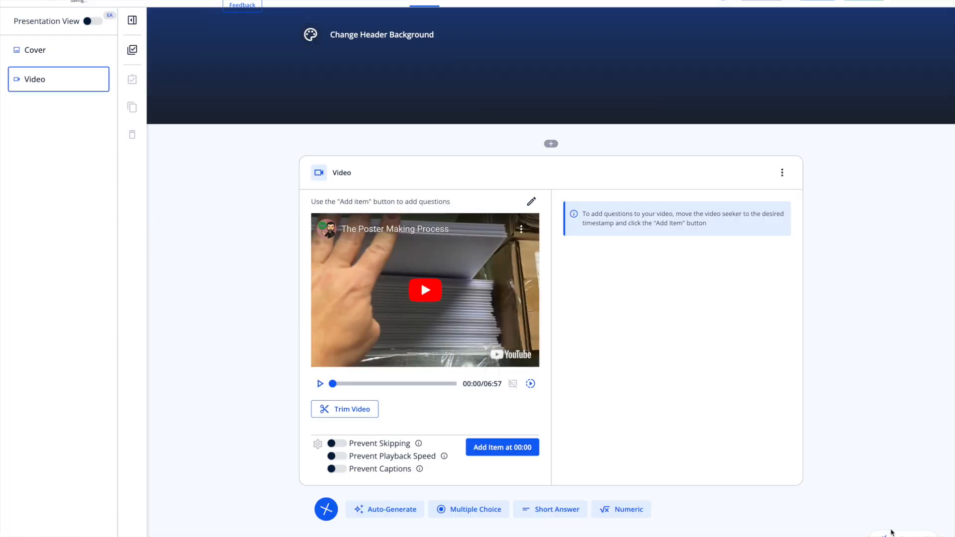
scroll(532, 311, "down", 5)
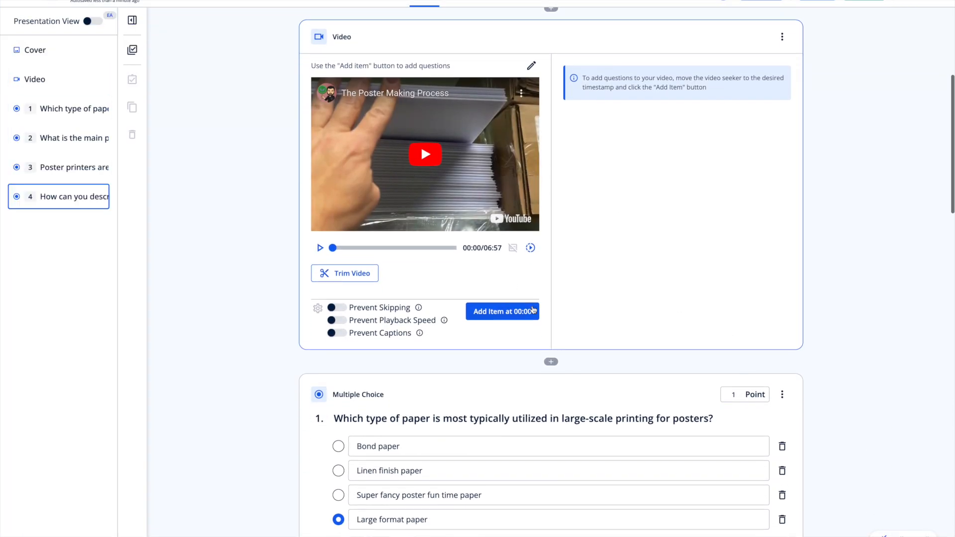
scroll(515, 309, "down", 6)
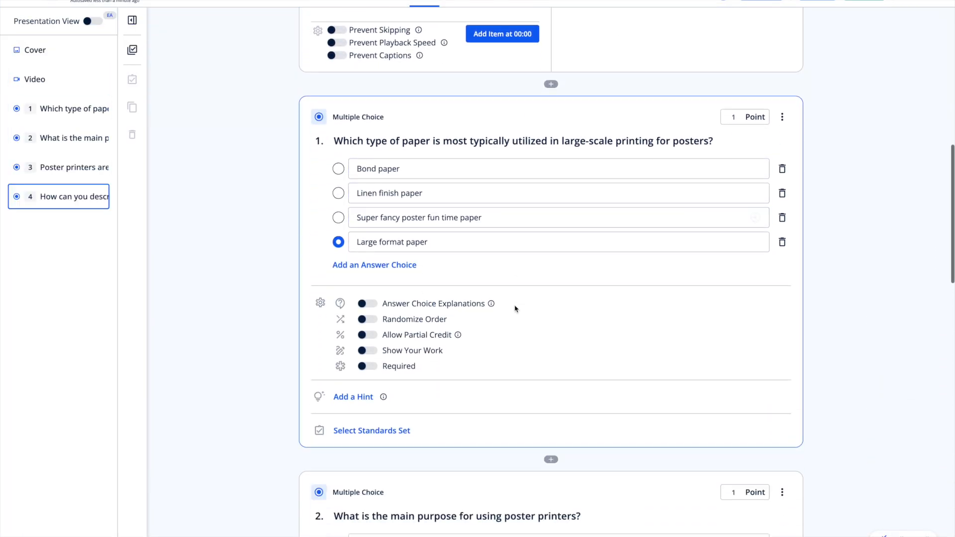
scroll(515, 309, "down", 19)
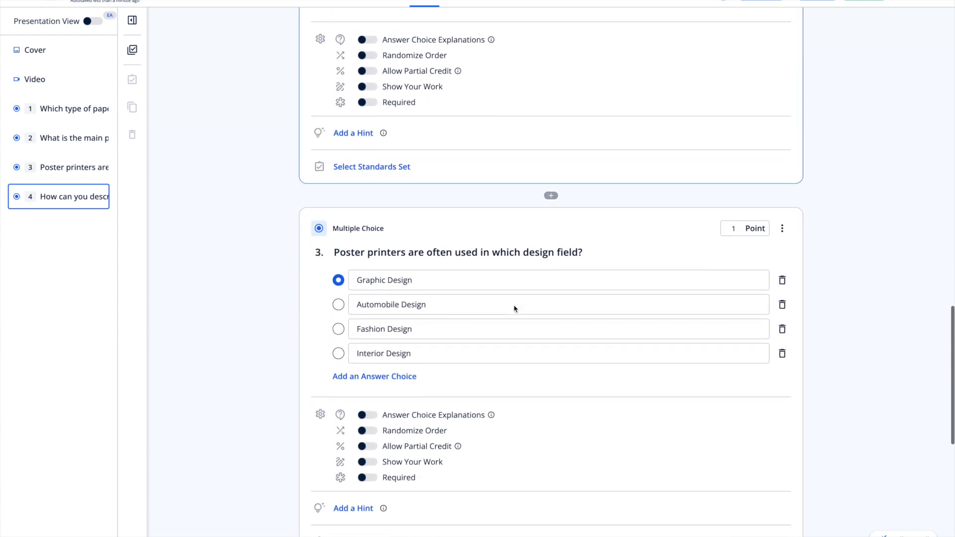
- Move the video to the 03:07 timestamp and prevent students from skipping
scroll(514, 309, "up", 20)
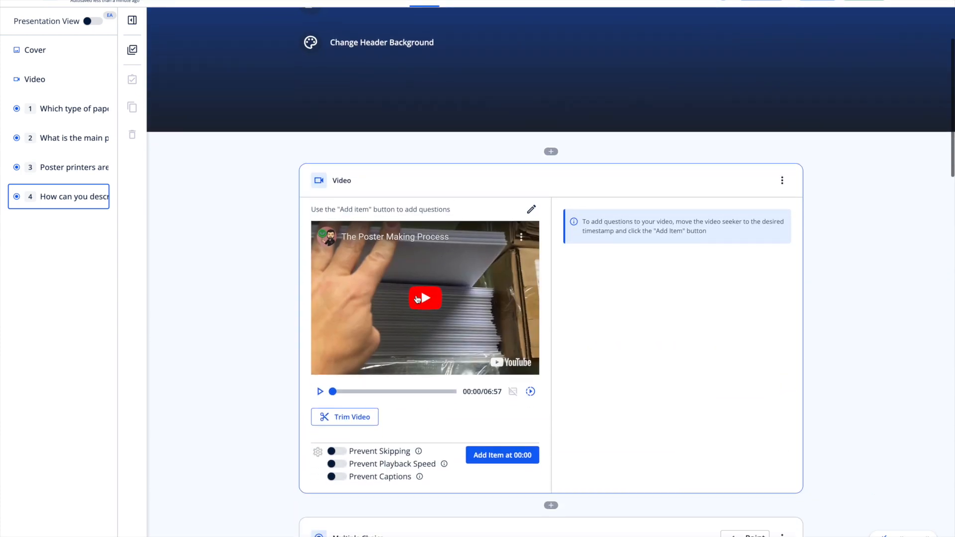
left_click_drag(332, 389, 390, 390)
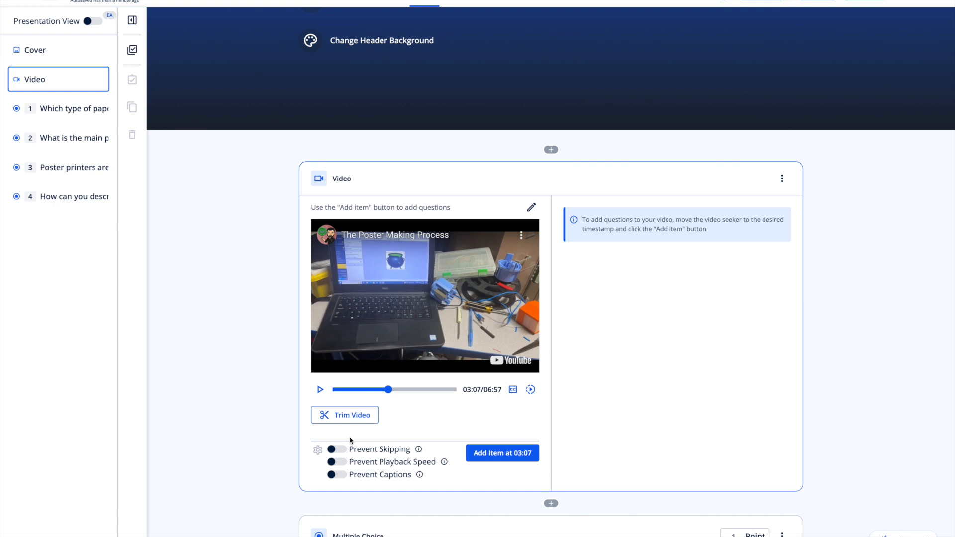
left_click(336, 450)
scroll(333, 472, "down", 12)
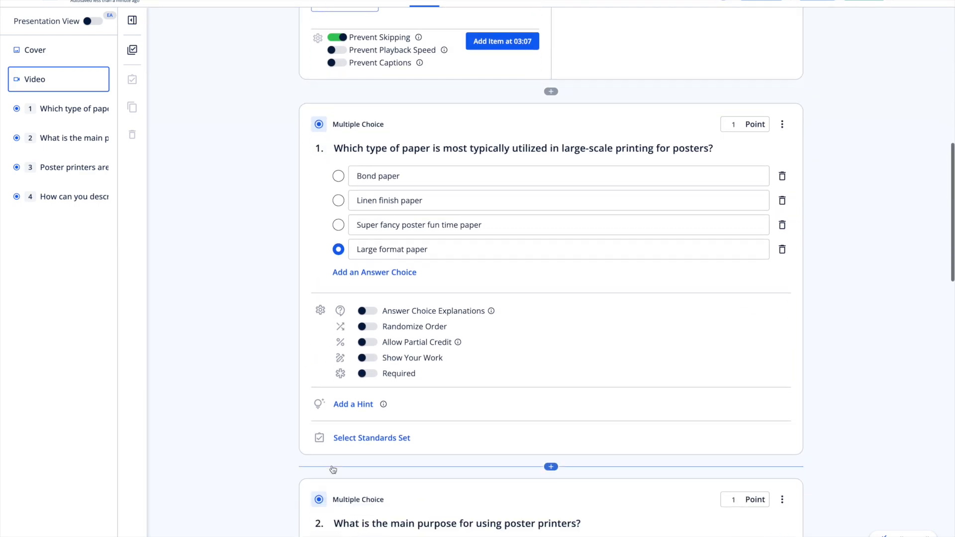
scroll(332, 469, "down", 18)
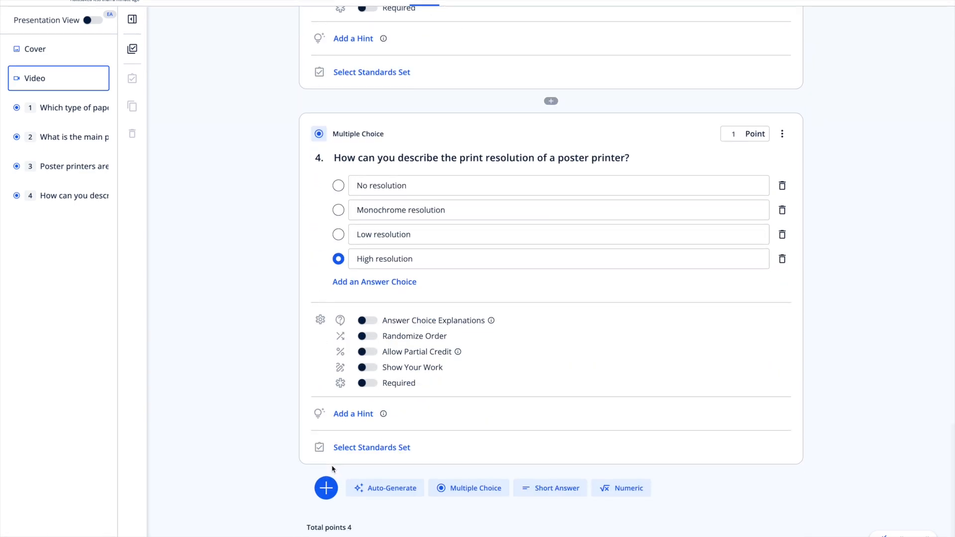
scroll(333, 468, "up", 4)
scroll(332, 468, "up", 20)
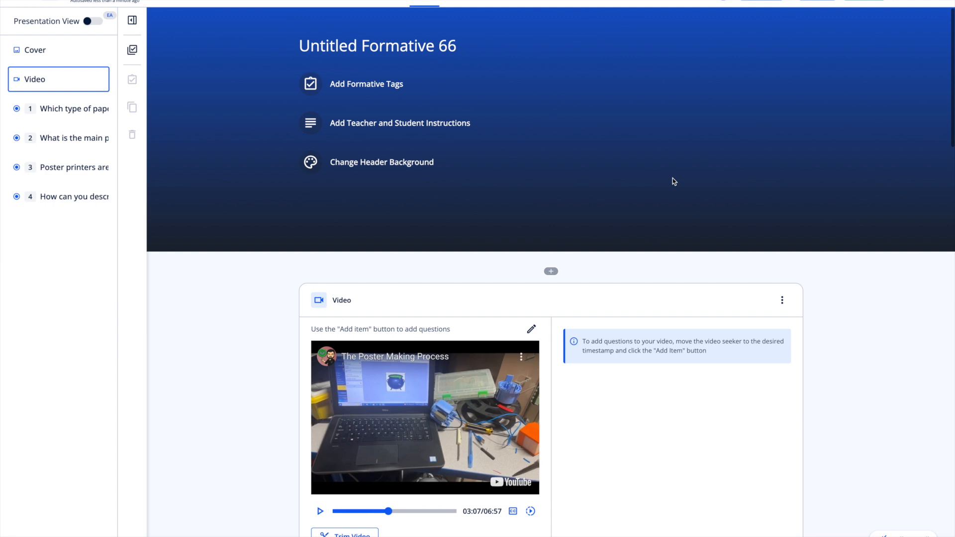
scroll(575, 241, "down", 6)
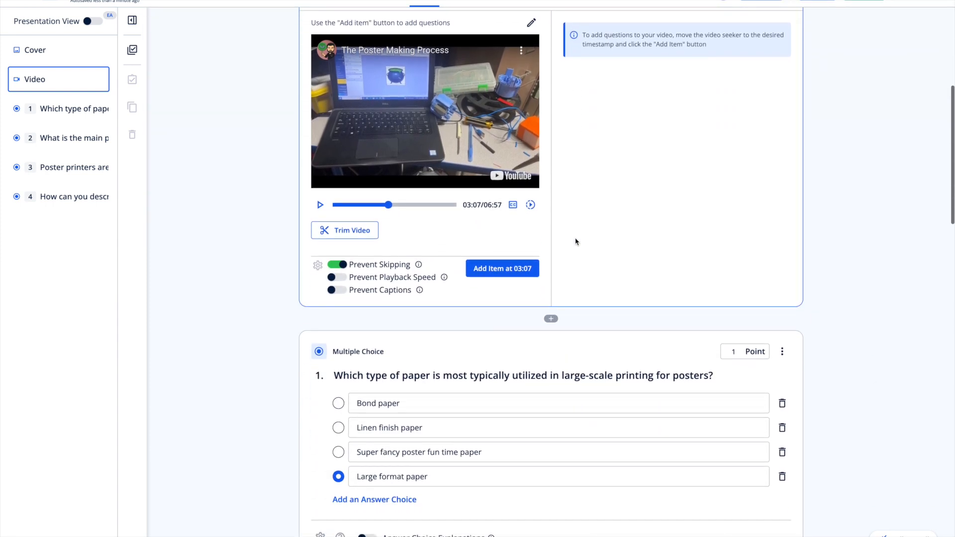